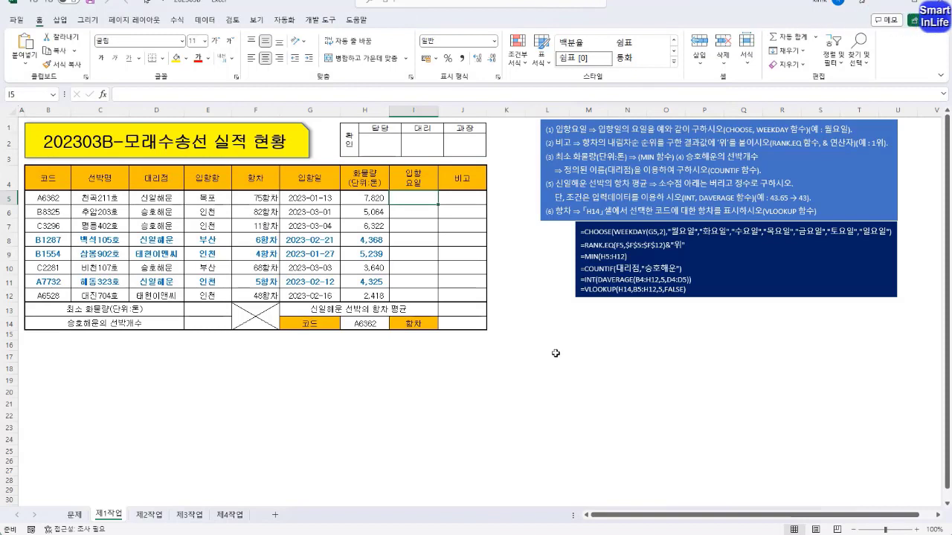
- Enter =WEEKDAY(G5,2) in the first 입항요일 cell, I5, to number its arrival date's weekday from Monday
left_click(519, 195)
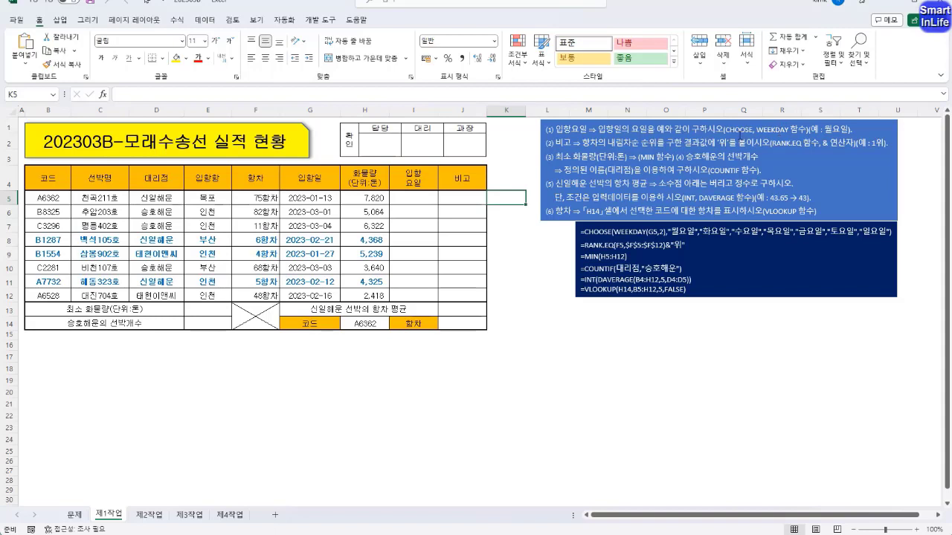
left_click(417, 197)
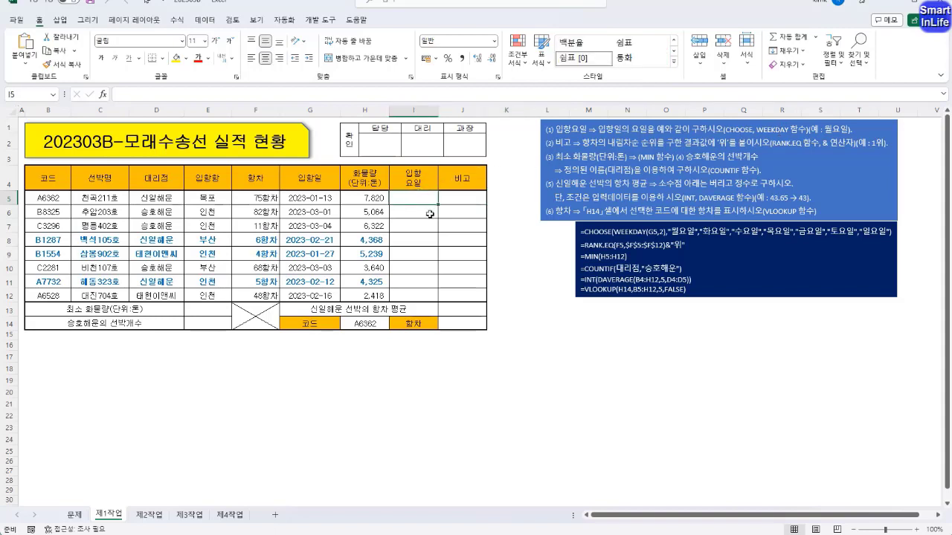
type("=")
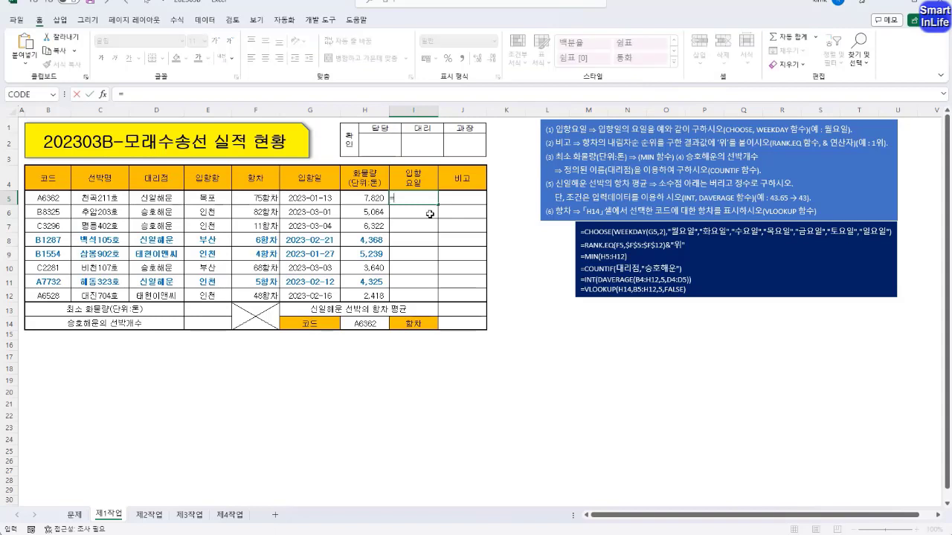
type("week")
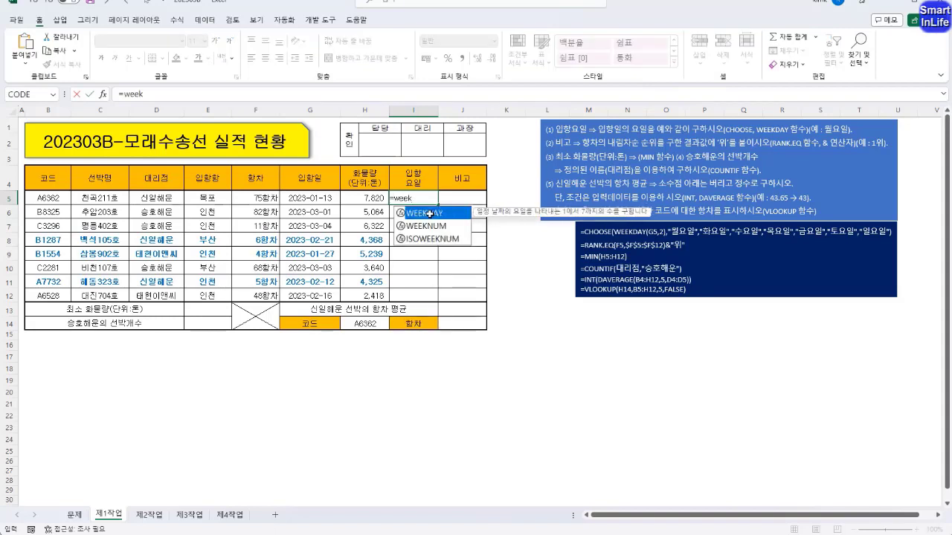
double_click(429, 213)
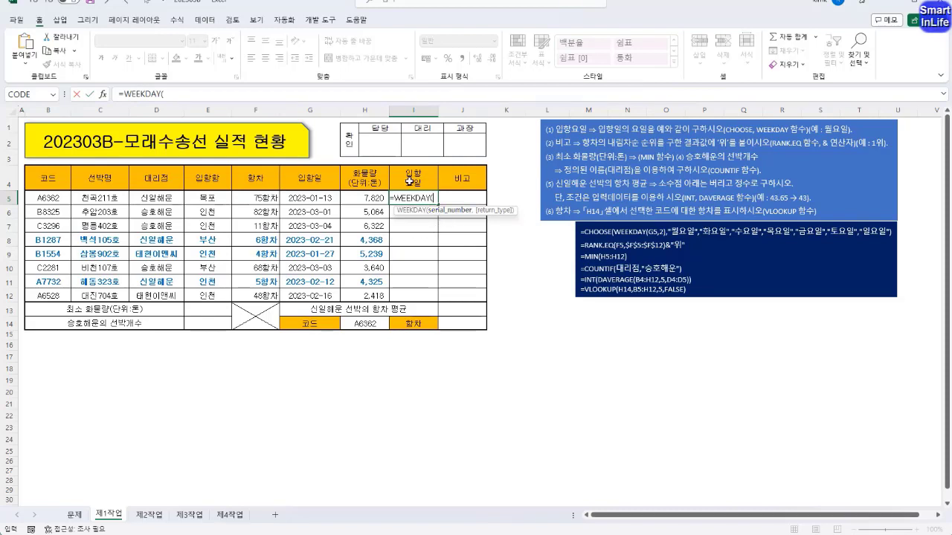
left_click(316, 199)
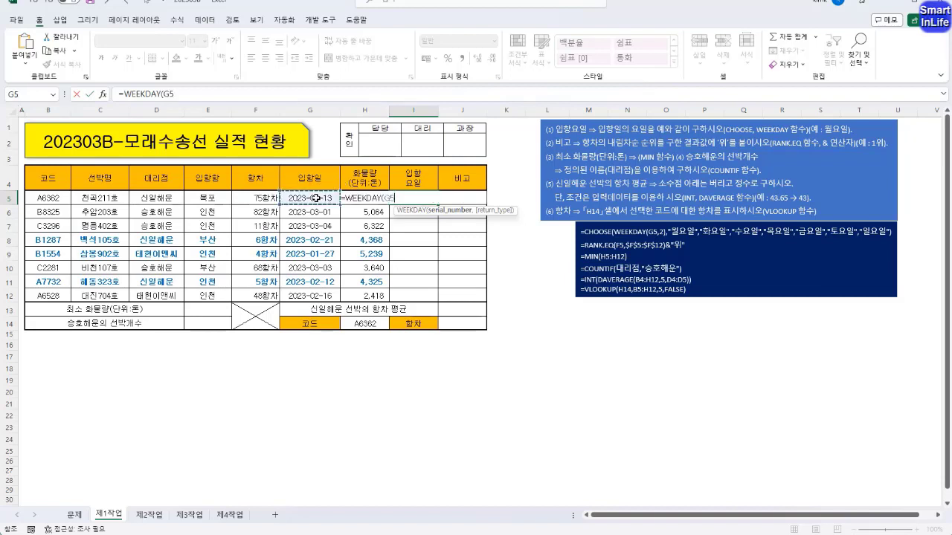
type(",")
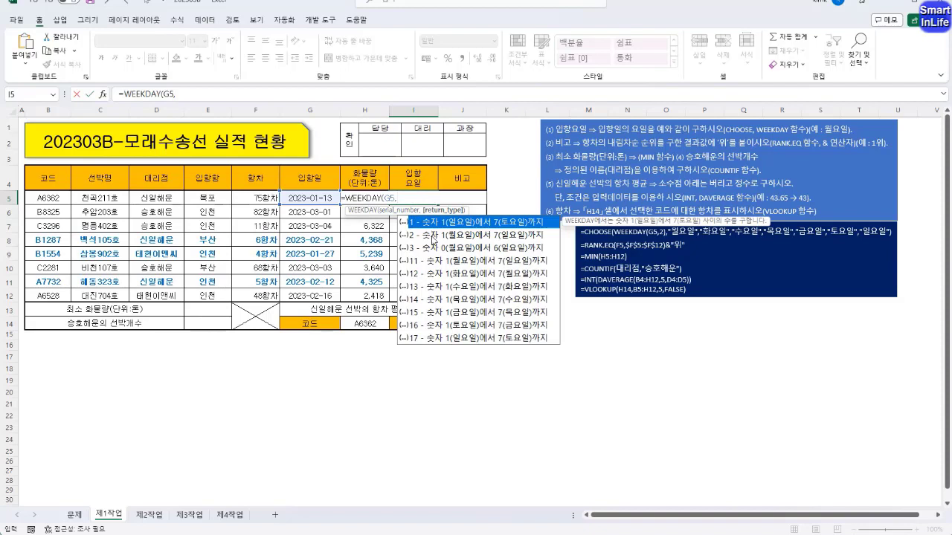
left_click(405, 195)
type("2")
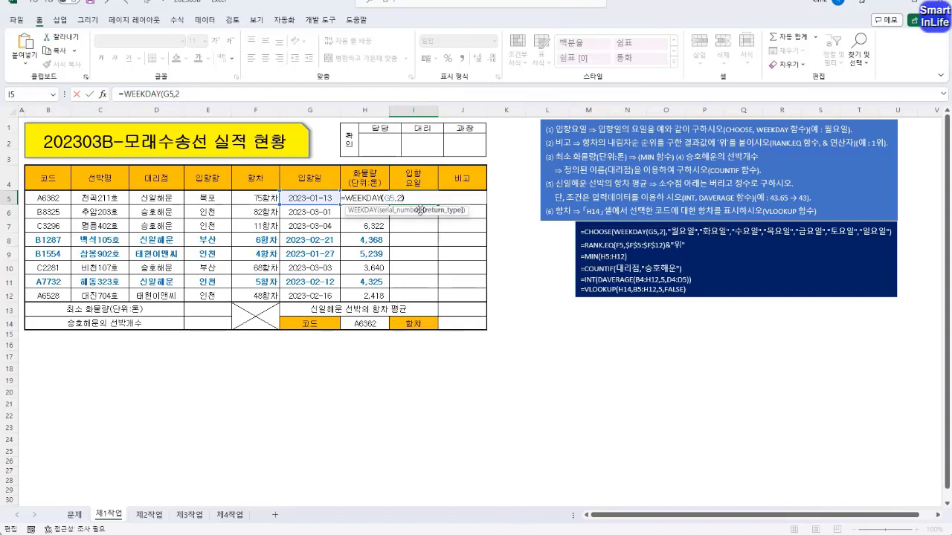
type(")")
key("Return")
key("Up")
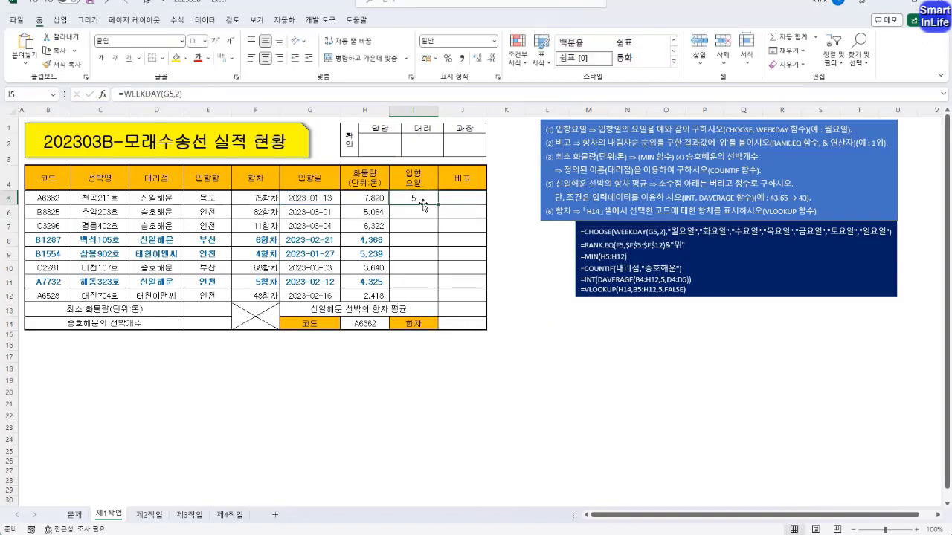
- Review the WEEKDAY function's arguments for cell I5
left_click(105, 95)
left_click(559, 229)
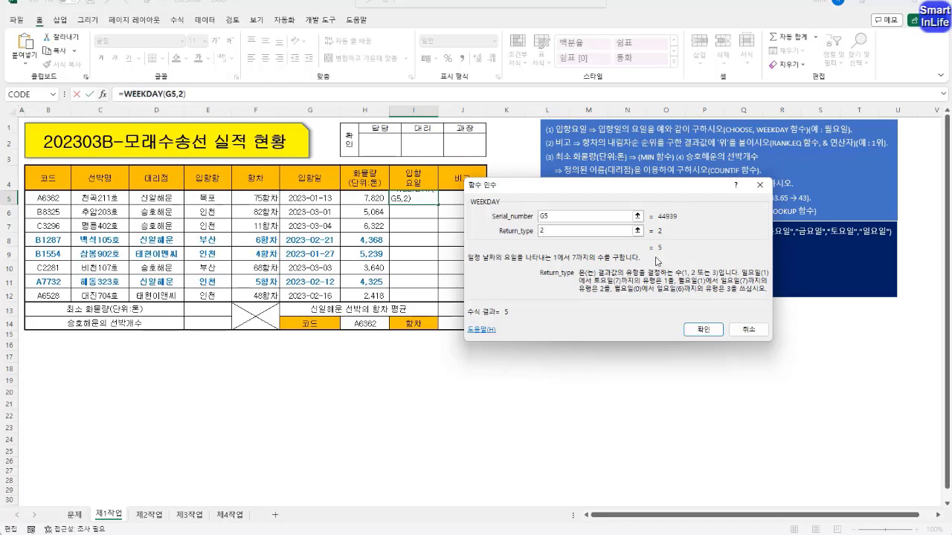
left_click(703, 329)
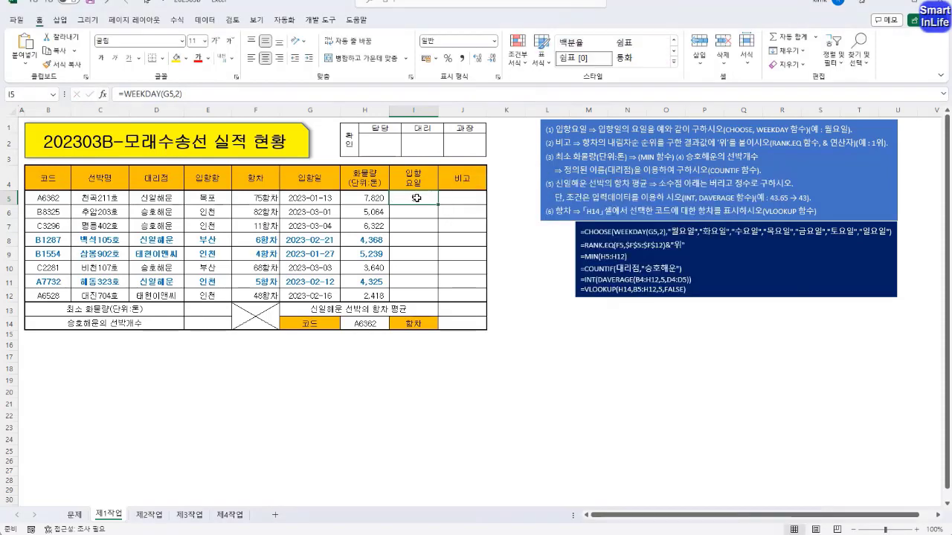
- Wrap the WEEKDAY formula in I5 in a CHOOSE function, using the weekday number as its index
left_click(126, 94)
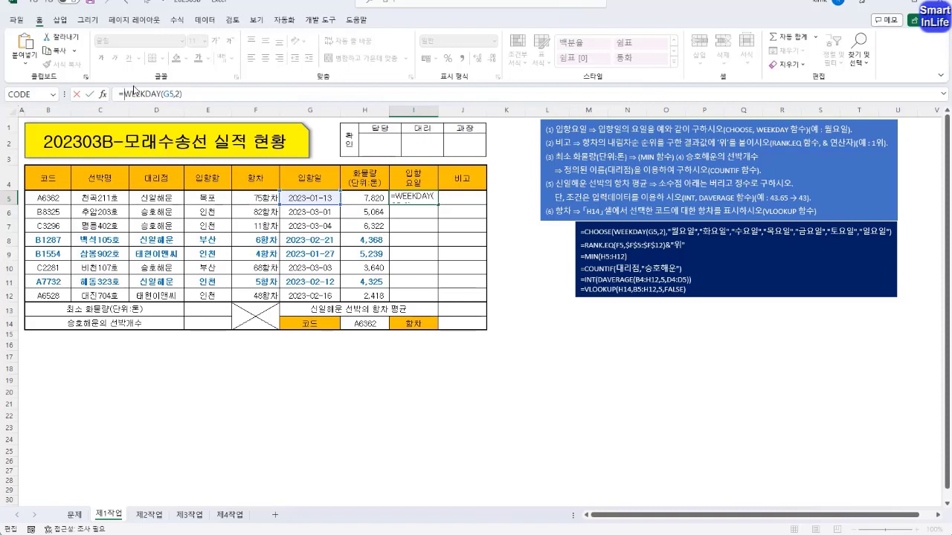
type("CHOOSE(")
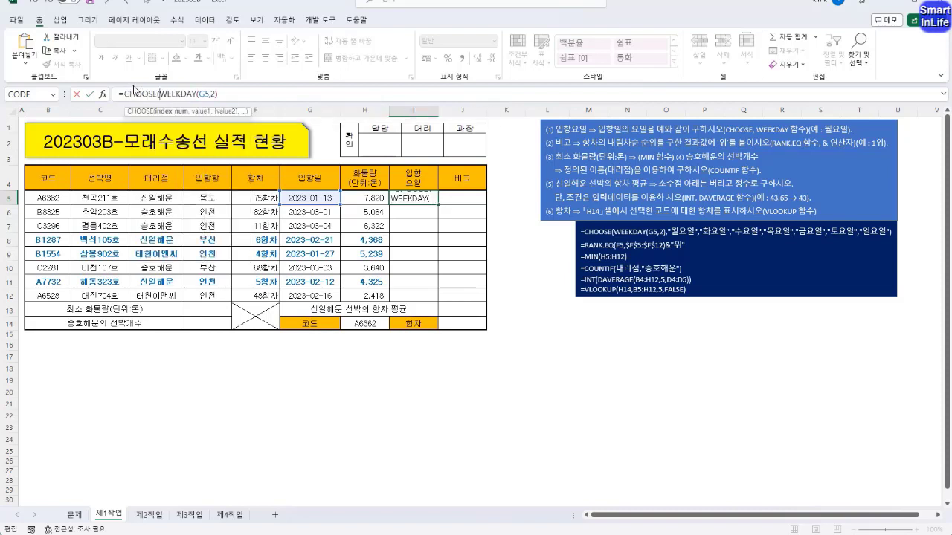
left_click(171, 112)
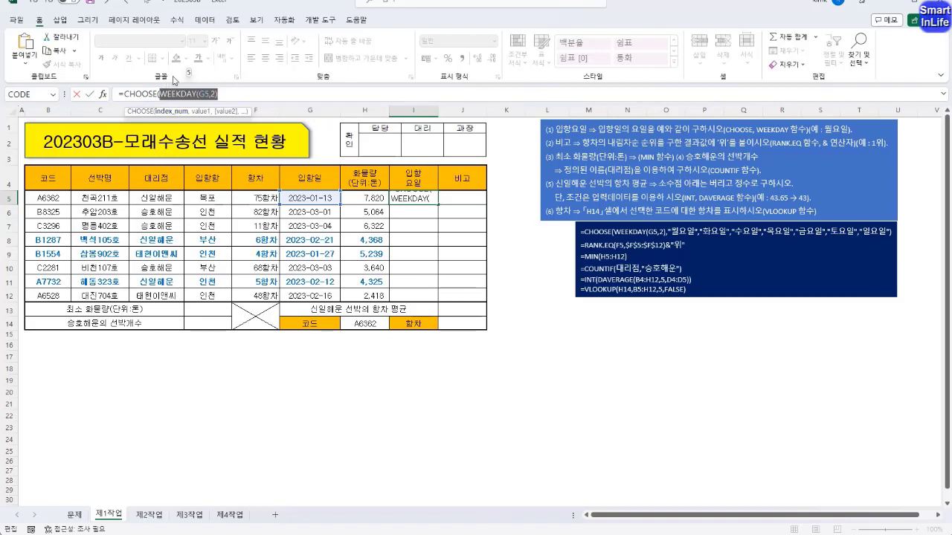
left_click(219, 97)
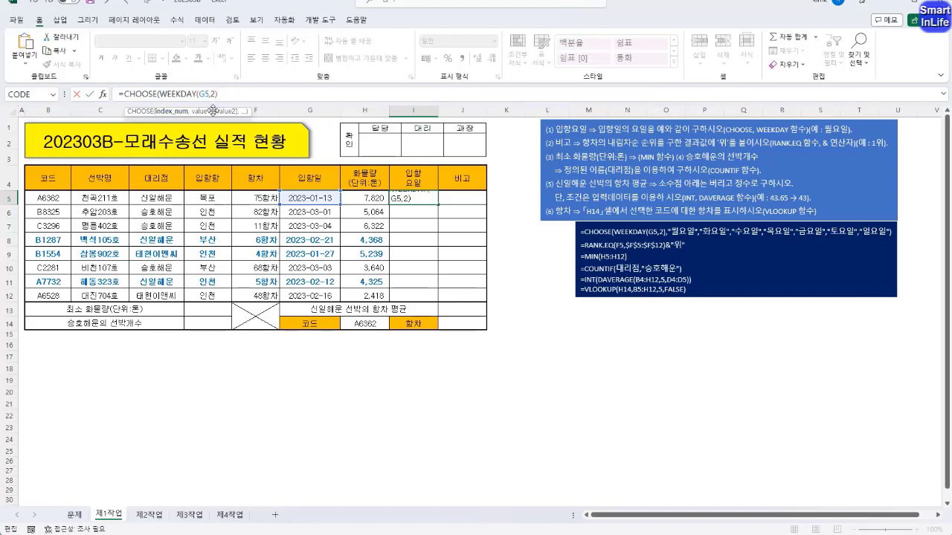
- Complete the CHOOSE formula in I5 with the values "월요일","화요일","수요일","목요일","금요일","토요일","일요일"
type(",")
type("월요일\"")
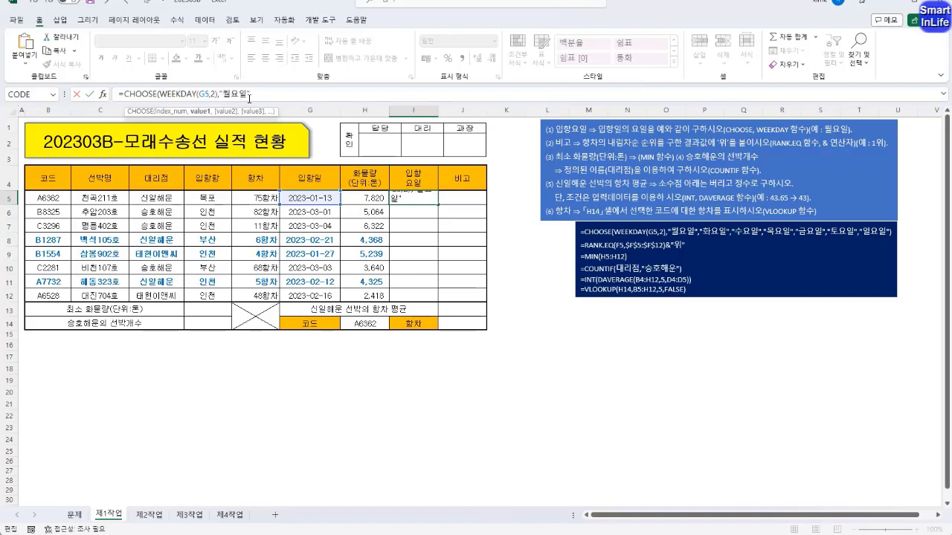
type(",\"화요일\",")
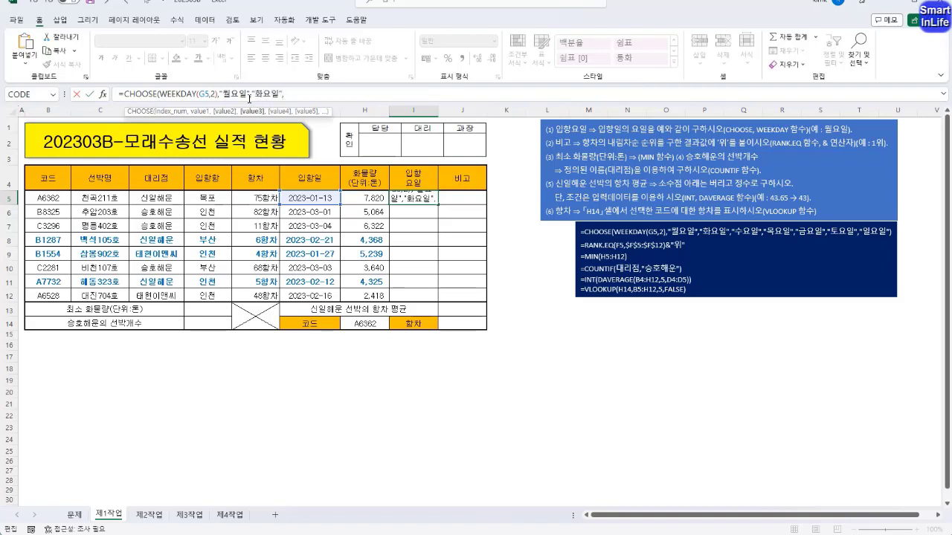
type("\"수요일\",\"ㅁ")
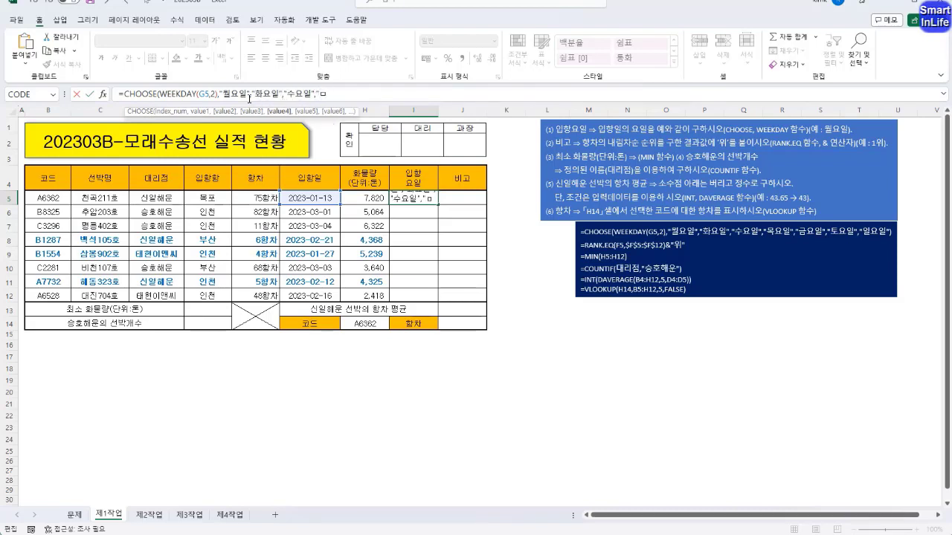
key("BackSpace")
type("목요일\",\"금요일\",")
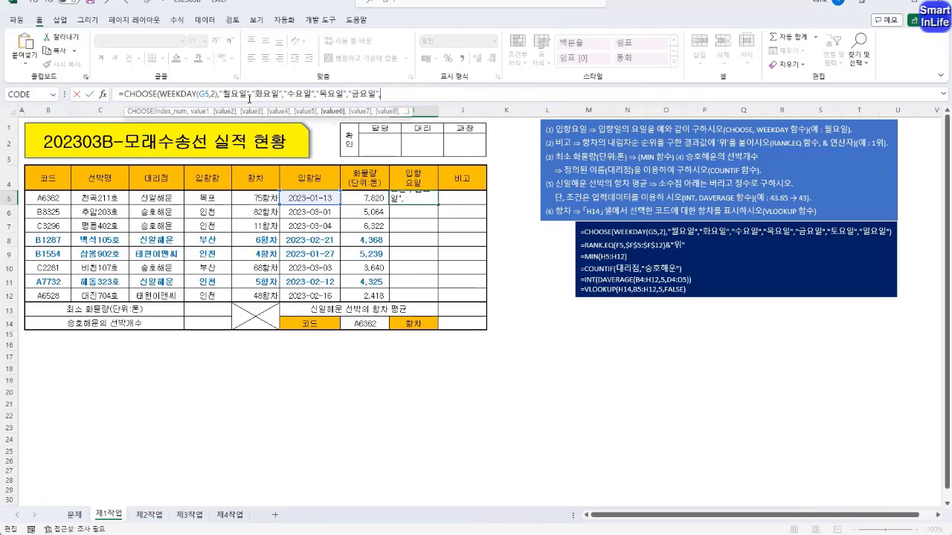
type("\"토요일\",\"일요일")
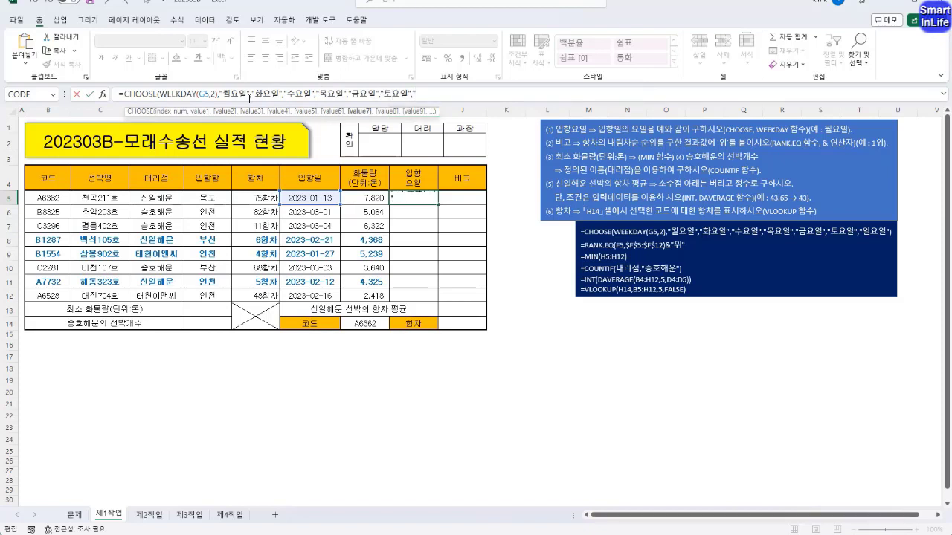
type("\")")
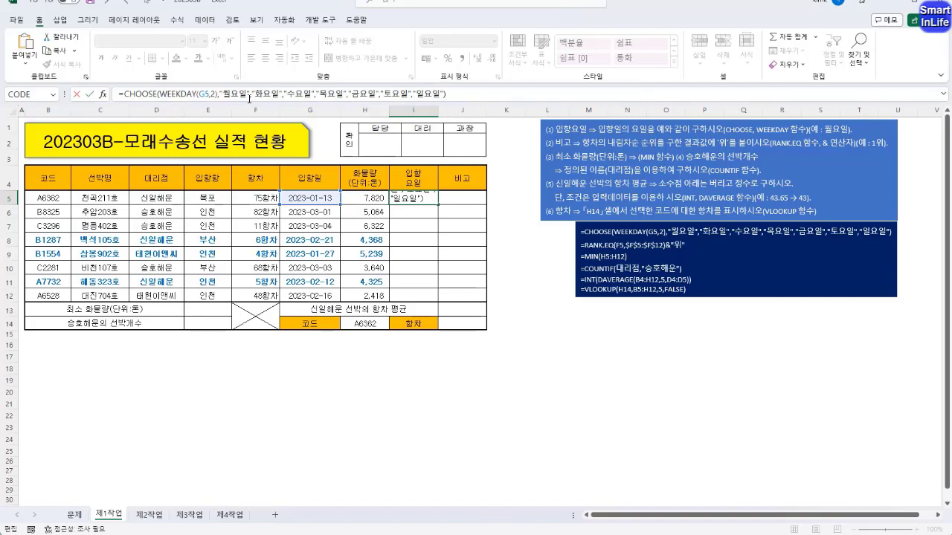
key("Return")
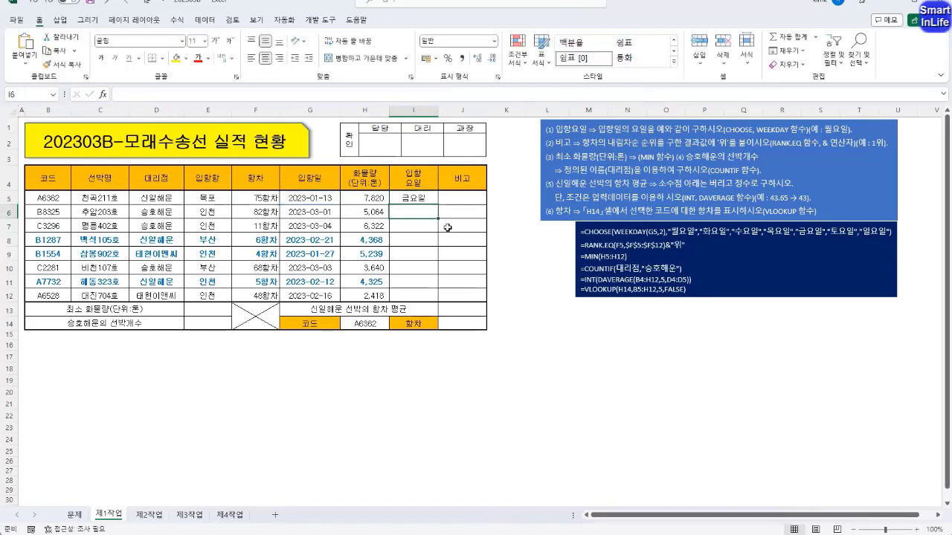
left_click(415, 196)
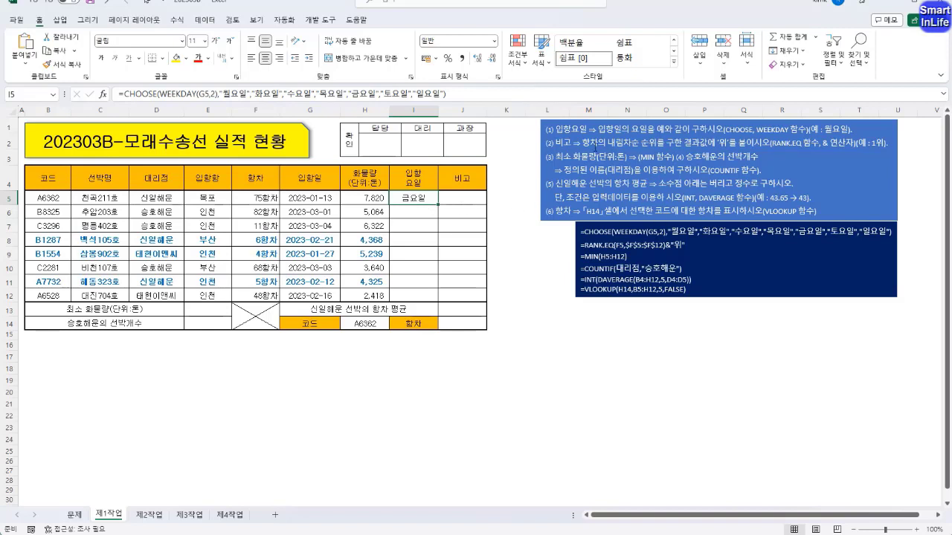
- Enter =RANK.EQ(F5,$F$5:$F$12,0) in the first 비고 cell, J5, to rank its 항차 value in descending order
left_click(469, 196)
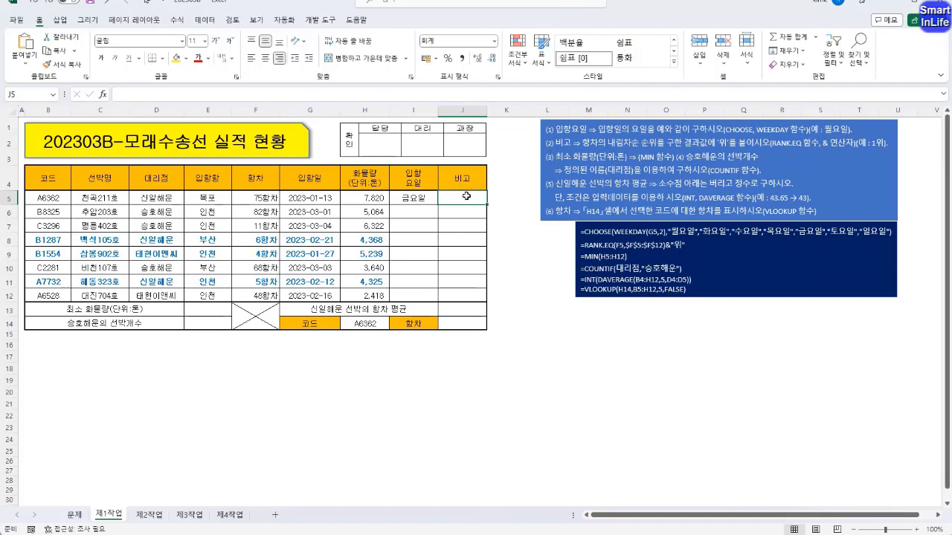
type("=")
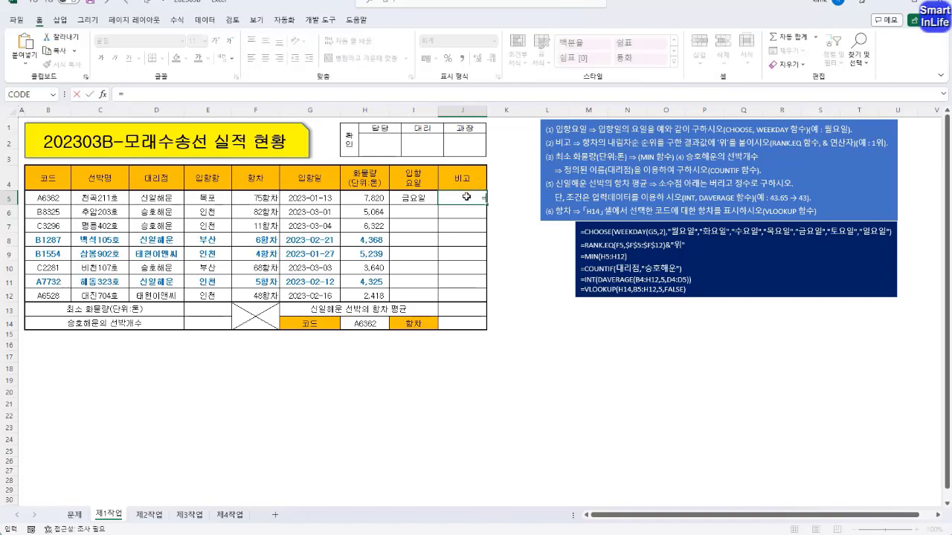
type("rank.")
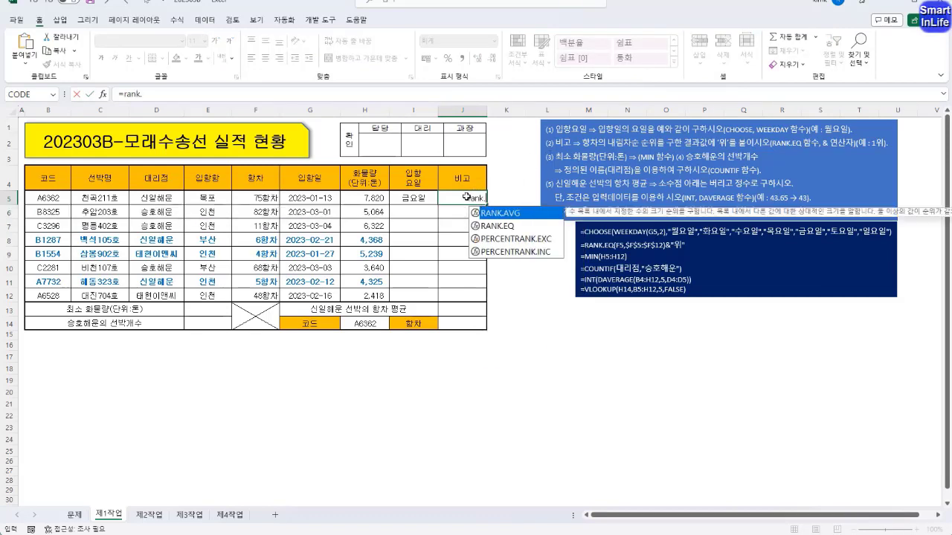
type("eq")
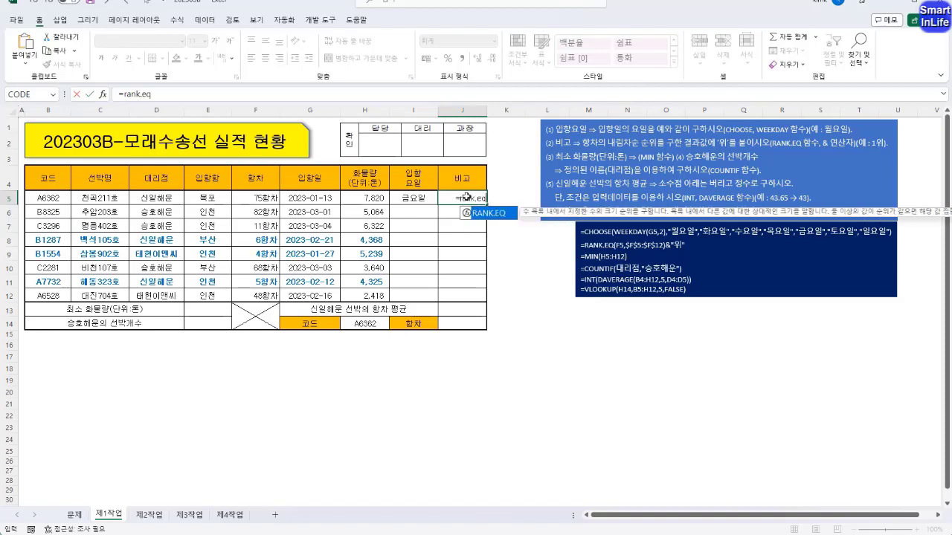
key("Tab")
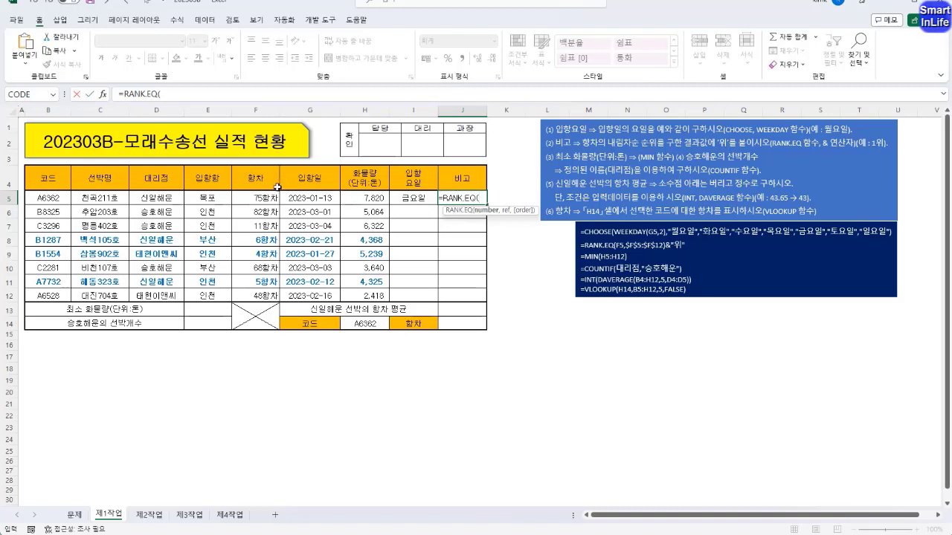
left_click(266, 199)
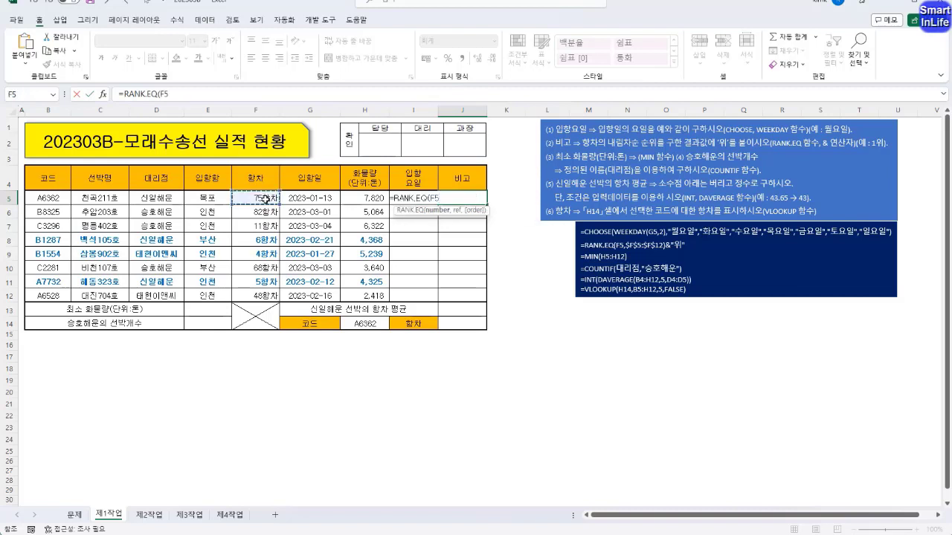
type(",")
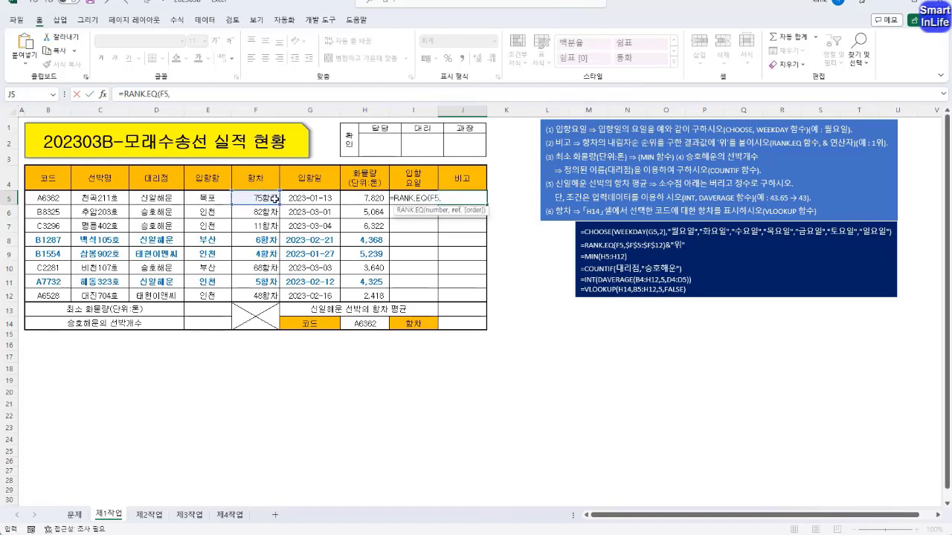
left_click_drag(274, 199, 273, 295)
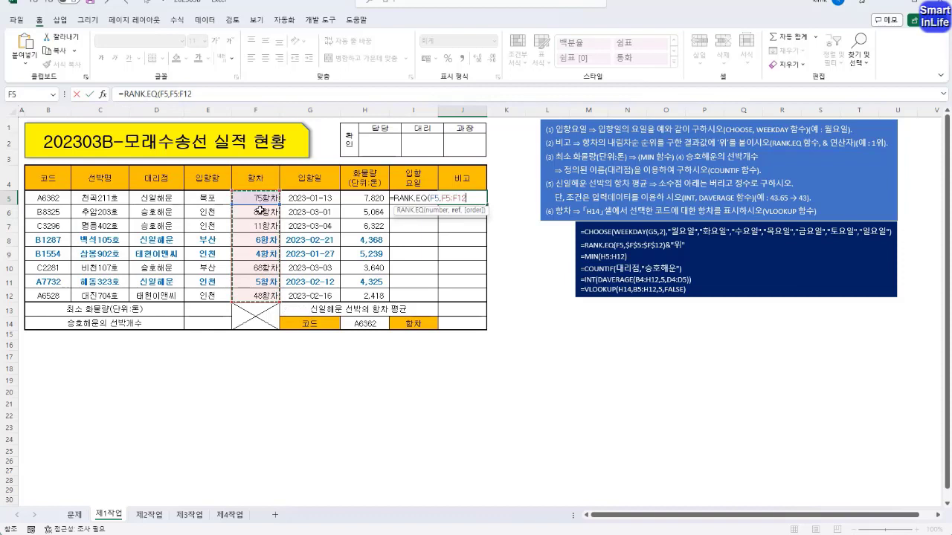
key("F4")
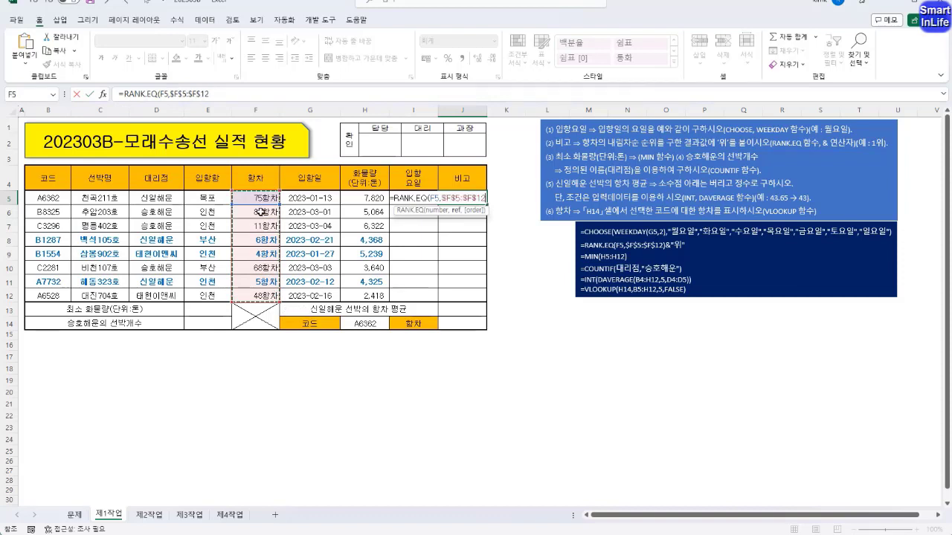
type(",")
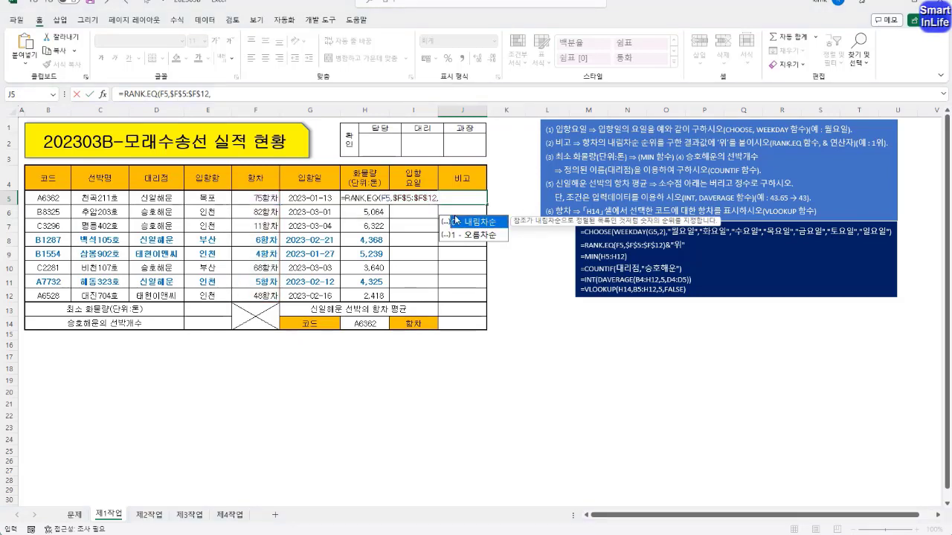
type("0")
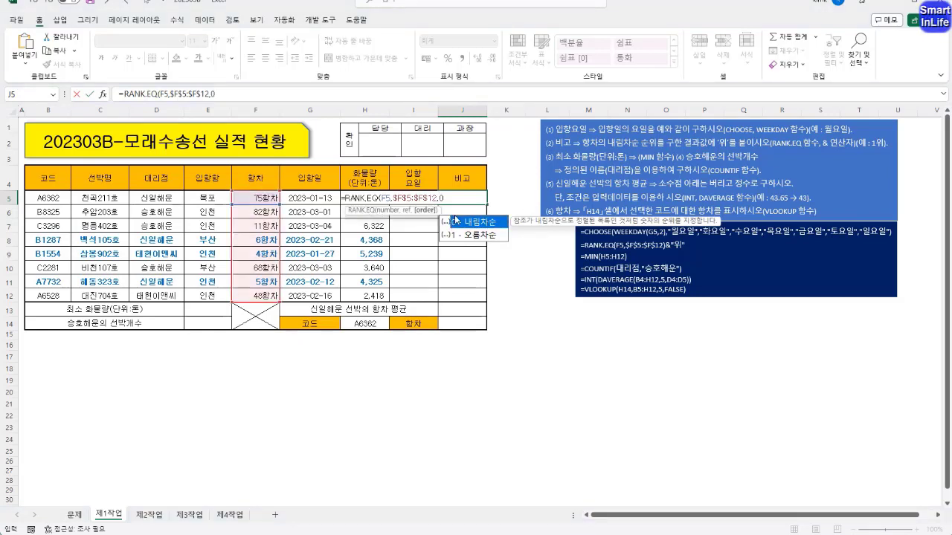
type(")")
key("Return")
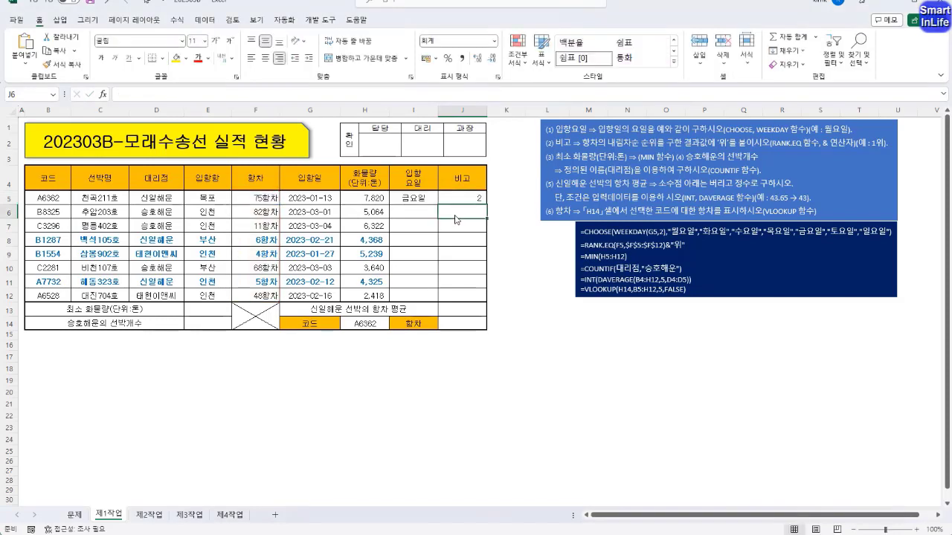
- Append &"위" to the RANK.EQ formula in J5 so the rank carries the 위 suffix
left_click(473, 196)
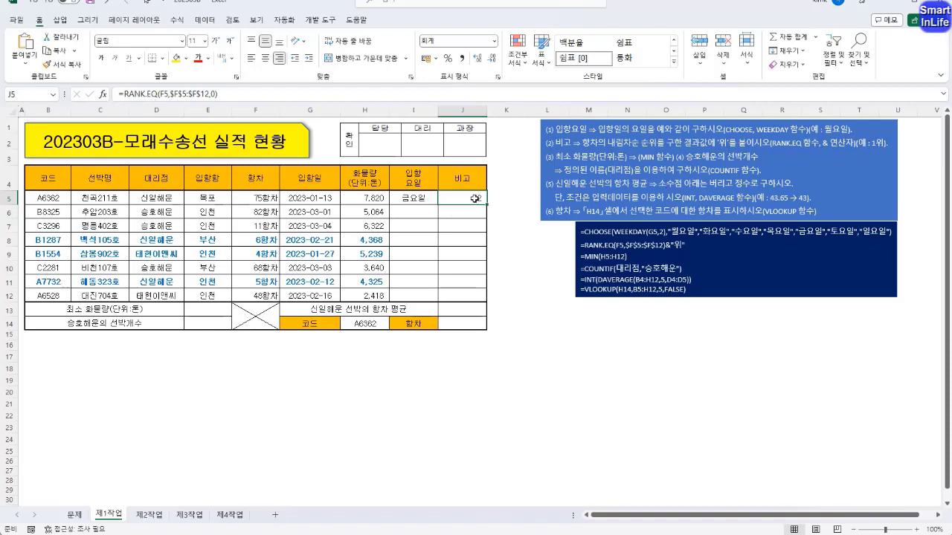
left_click(257, 95)
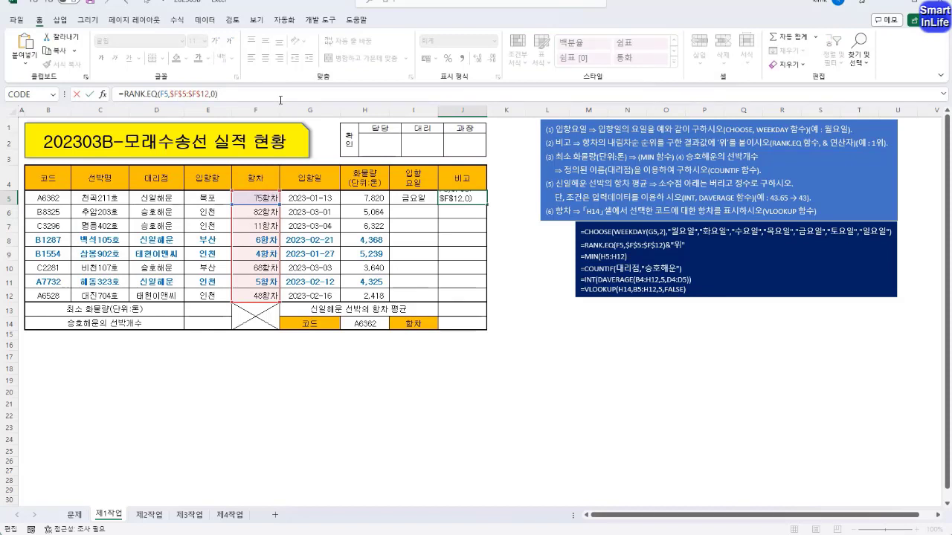
type("&\"위\"")
key("Return")
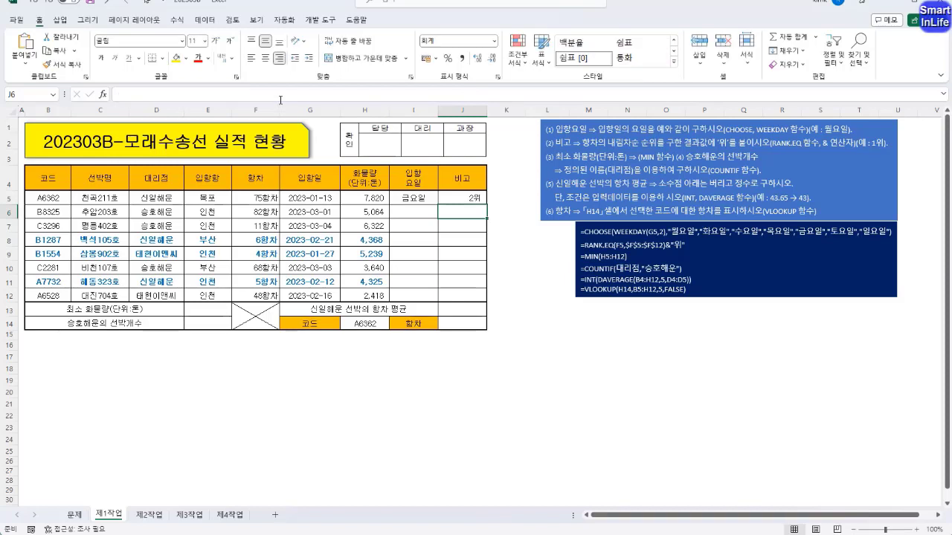
- Fill the 입항요일 and 비고 formulas from I5:J5 down through row 12 without copying the formatting
left_click_drag(421, 196, 487, 301)
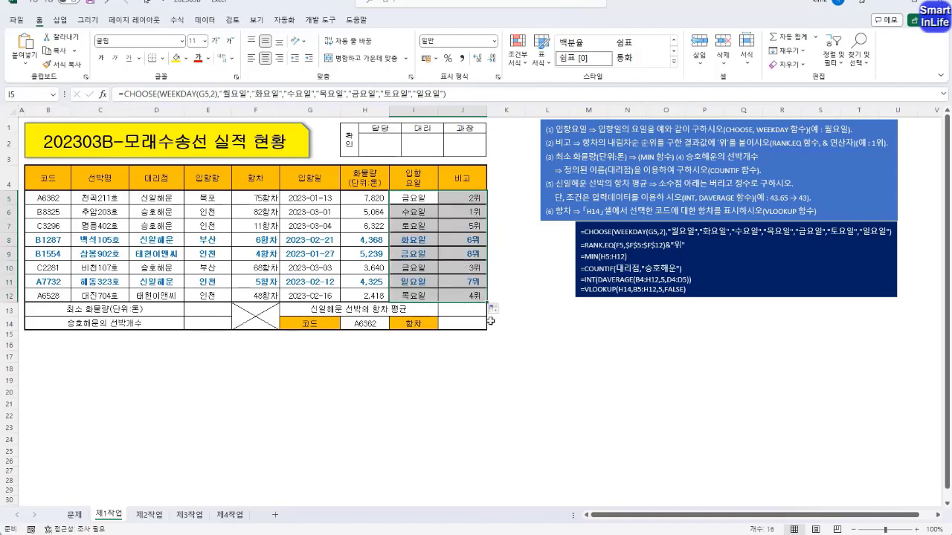
left_click(496, 308)
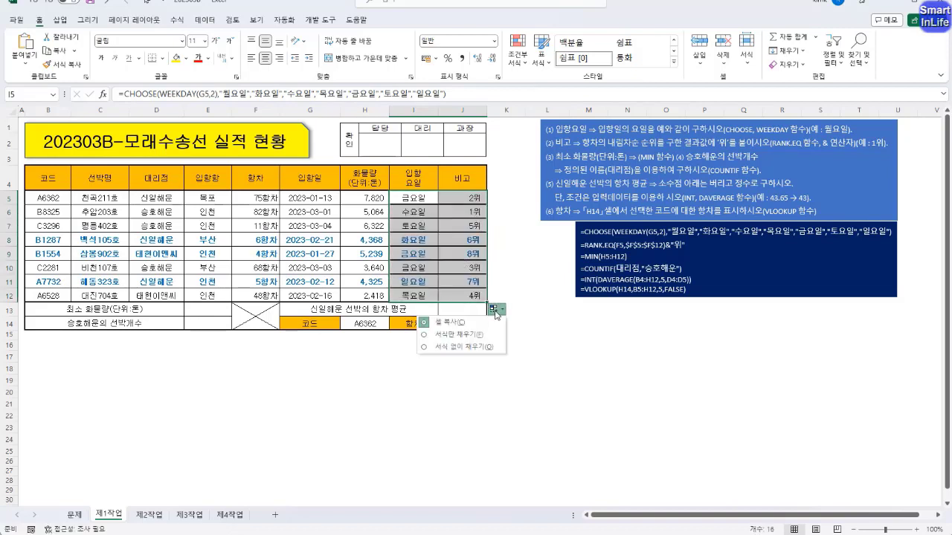
left_click(497, 347)
left_click(500, 356)
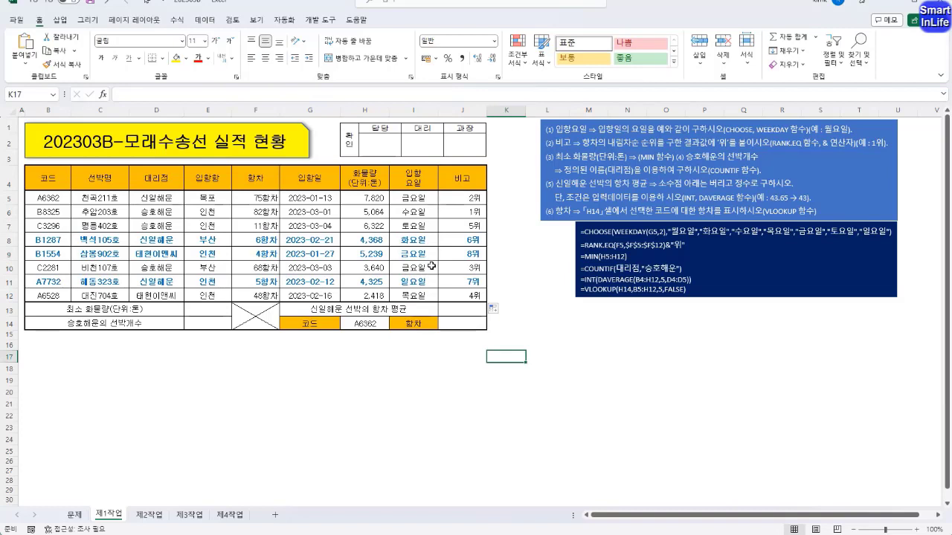
- Calculate the 최소 화물량(단위:톤) in E13 with =MIN(H5:H12) and check the entered formula
left_click(222, 311)
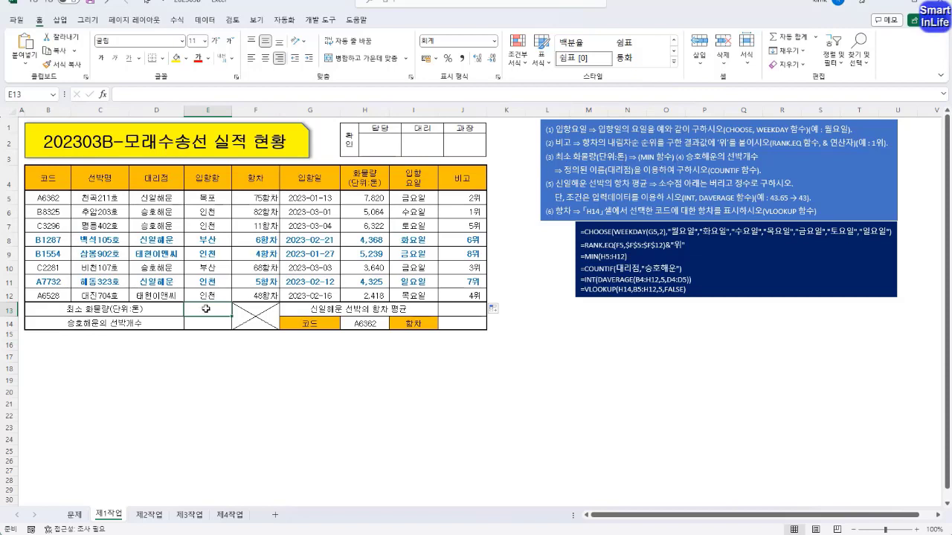
type("=min")
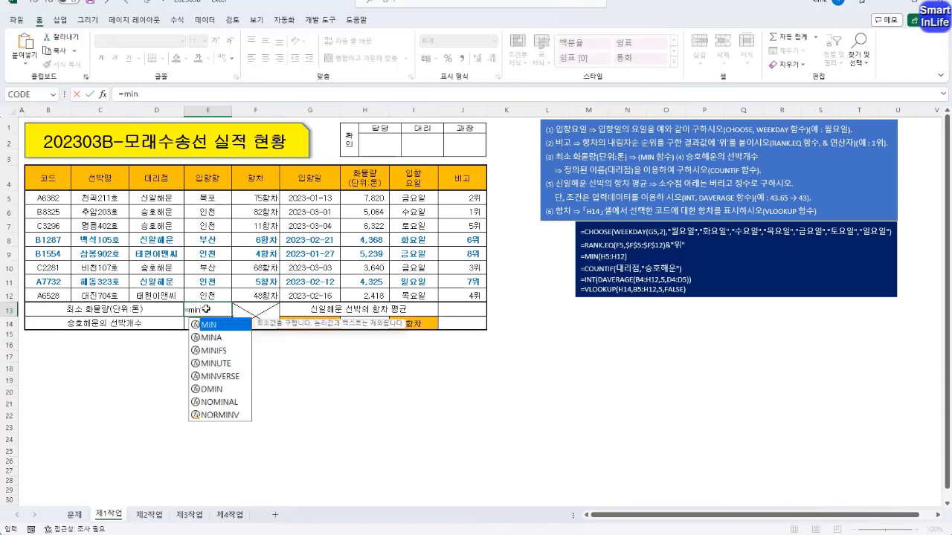
type("(")
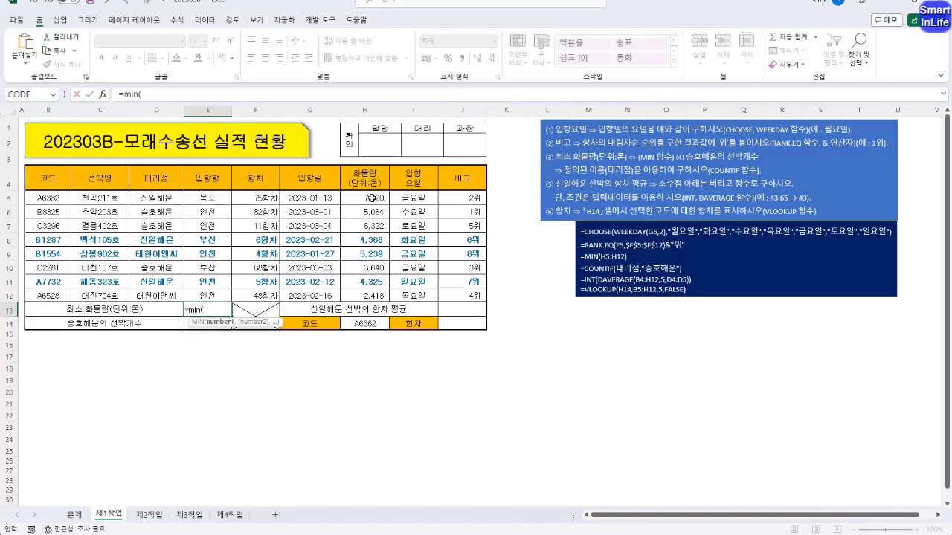
left_click_drag(372, 198, 380, 296)
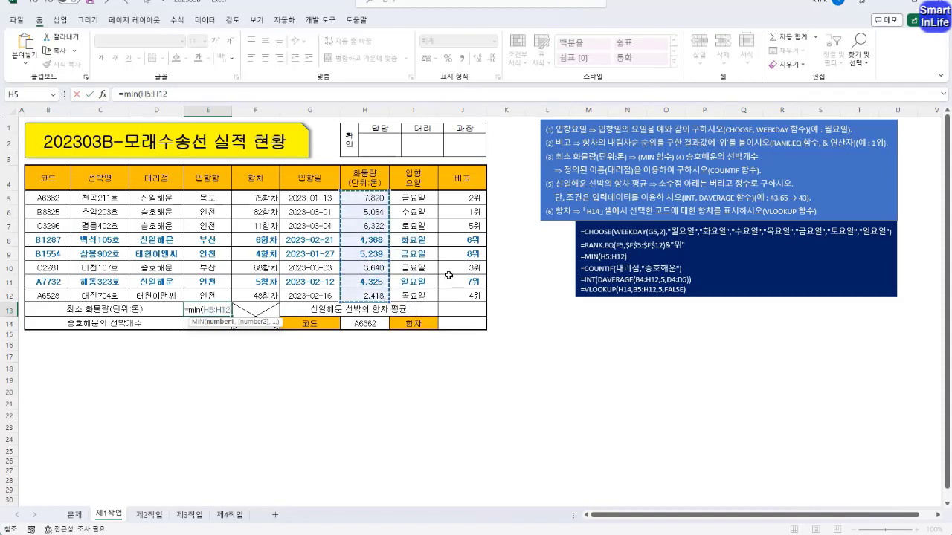
key("Return")
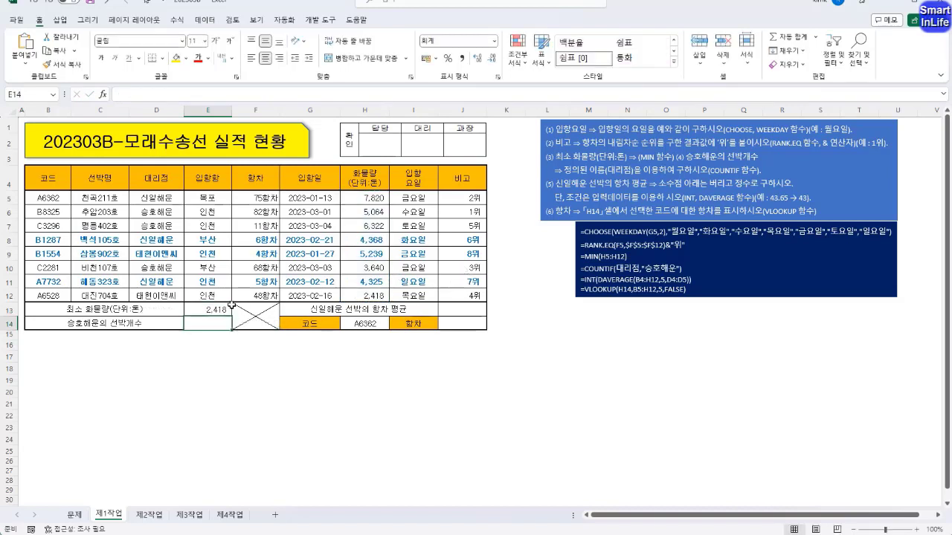
left_click(216, 309)
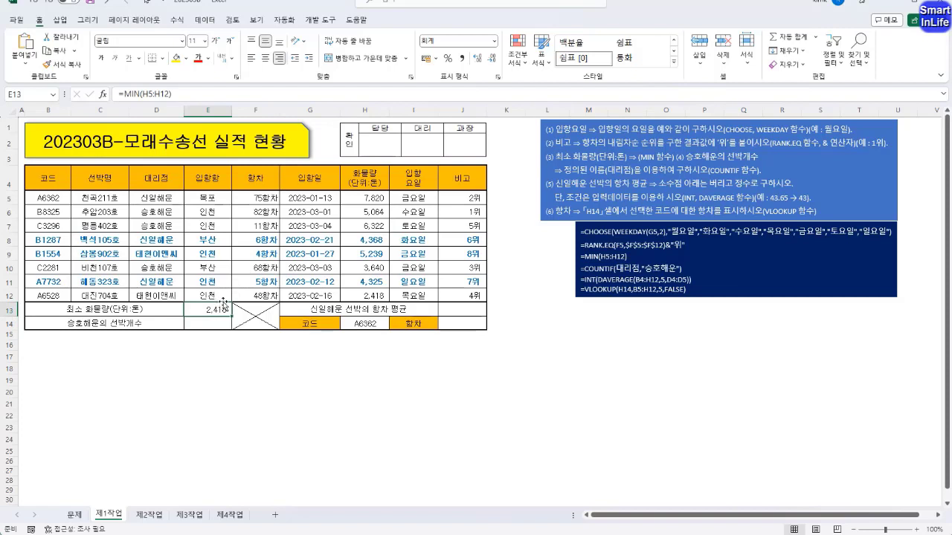
- Enter the function names MIN in E17 and SMALL in E18, below the table
left_click(209, 359)
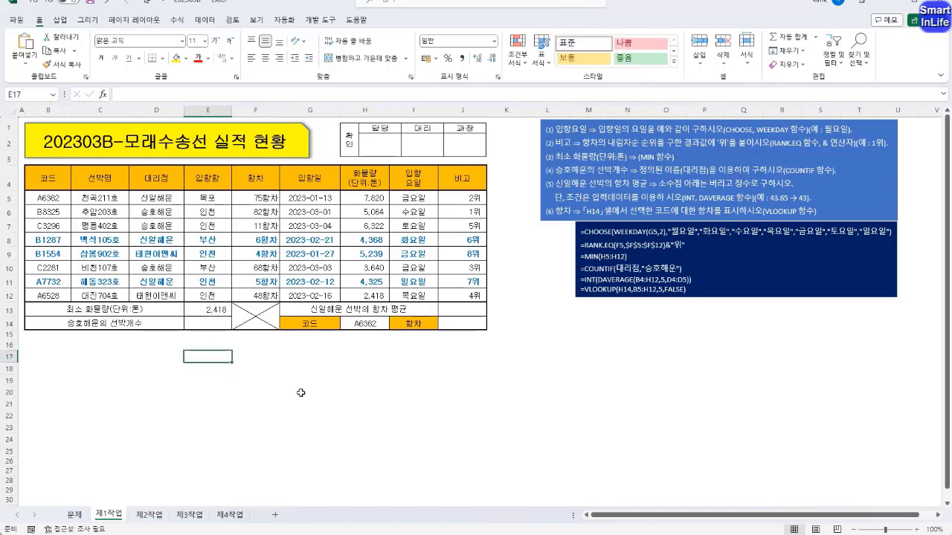
type("MIN")
key("Return")
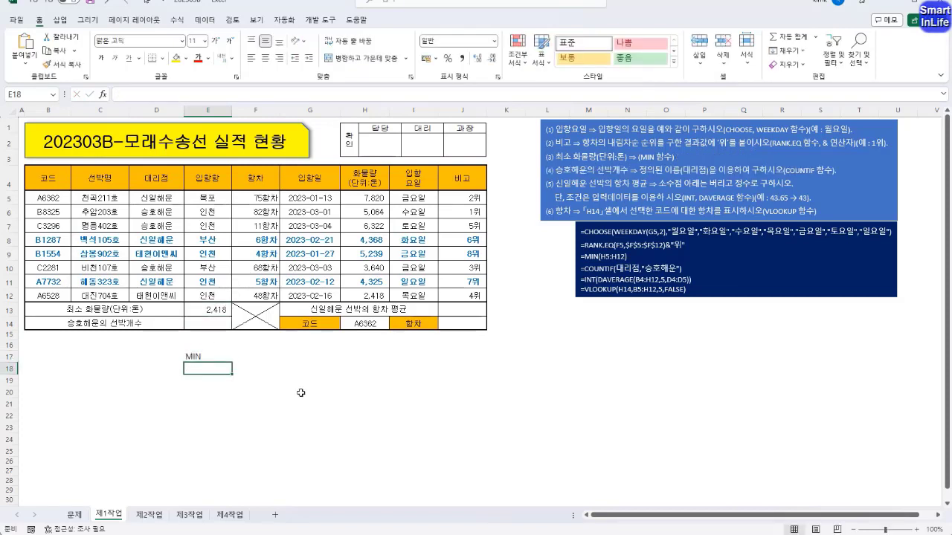
type("SMALL")
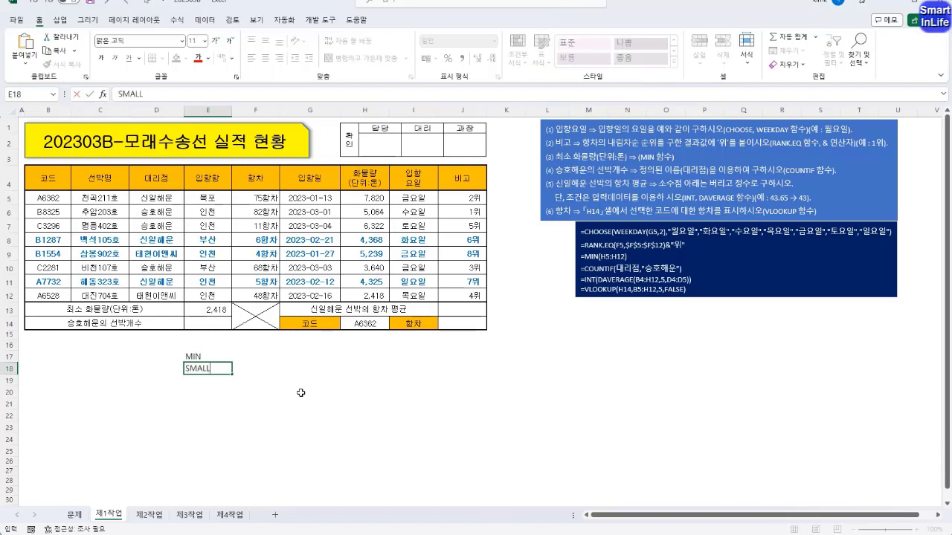
key("ctrl+Return")
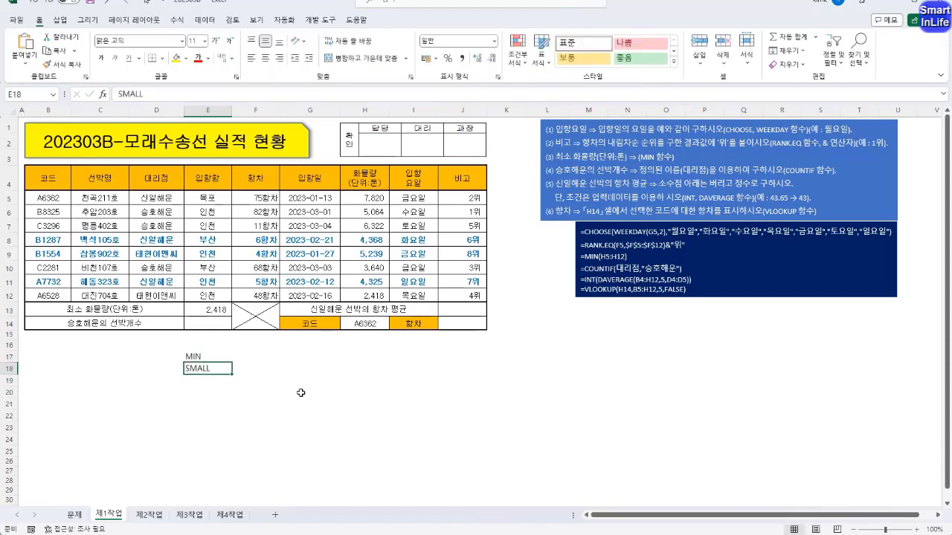
- Turn the SMALL text in E18 into =SMALL(H5:H12,1) and compare it with the MIN result in E13
key("F2")
key("Home")
type("=")
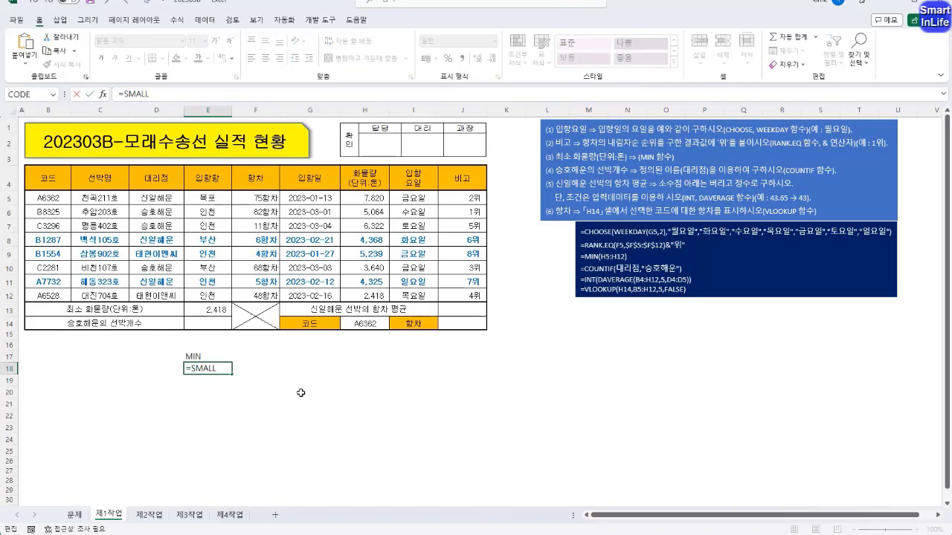
key("End")
type("(")
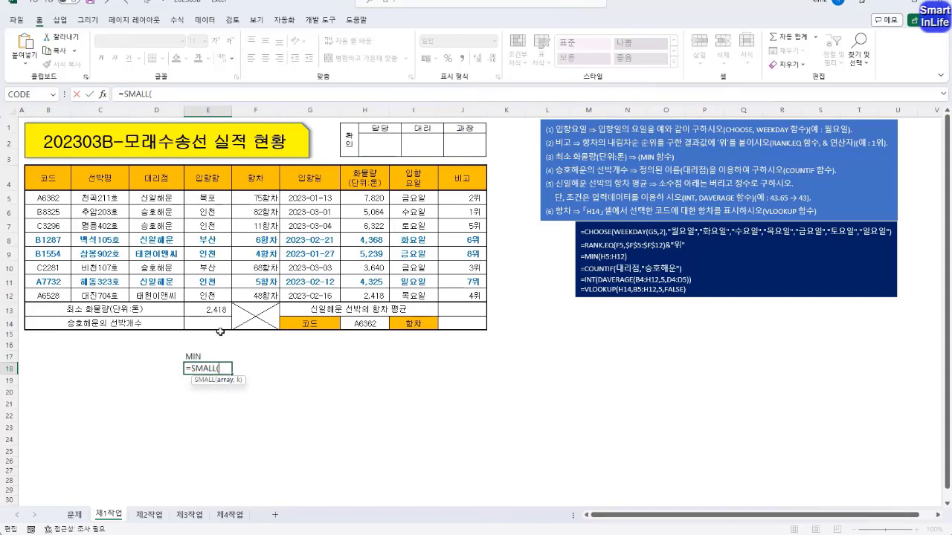
left_click_drag(369, 201, 379, 295)
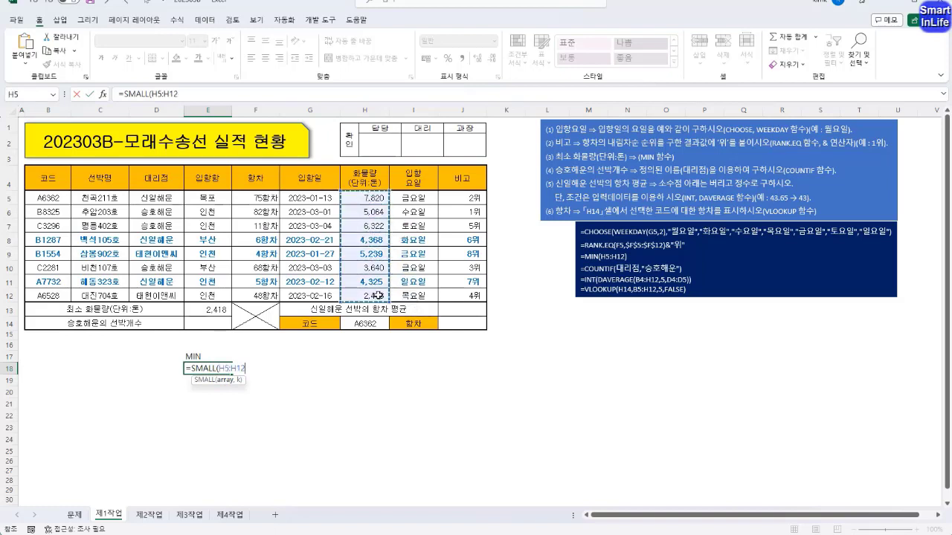
type(",")
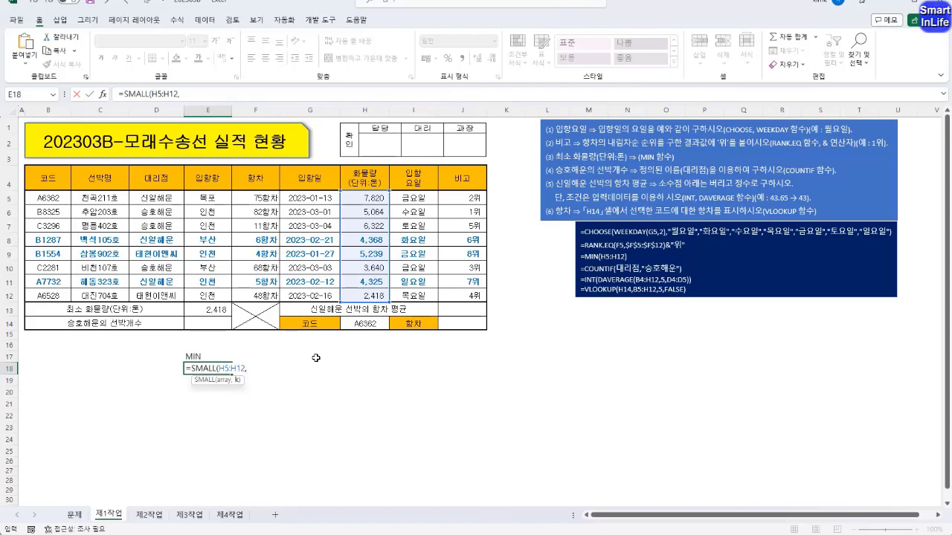
type(")")
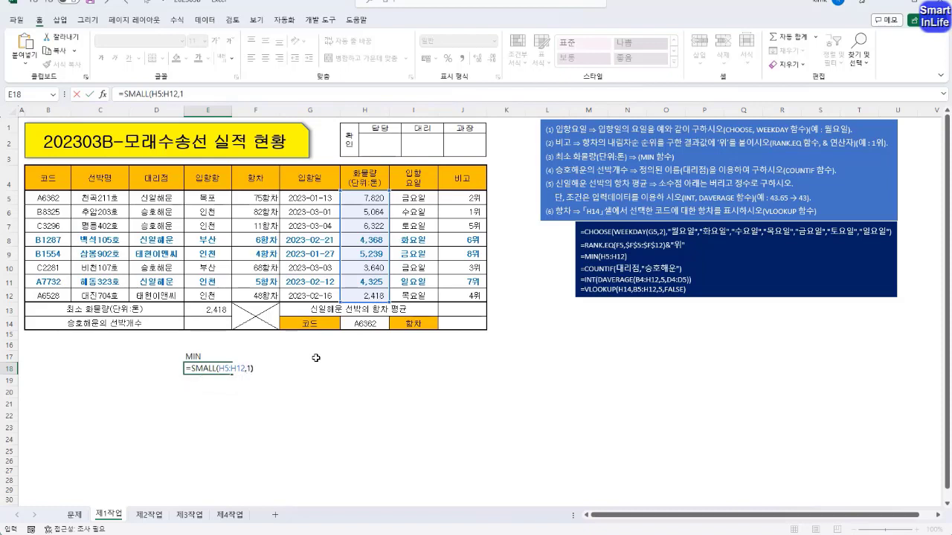
key("Return")
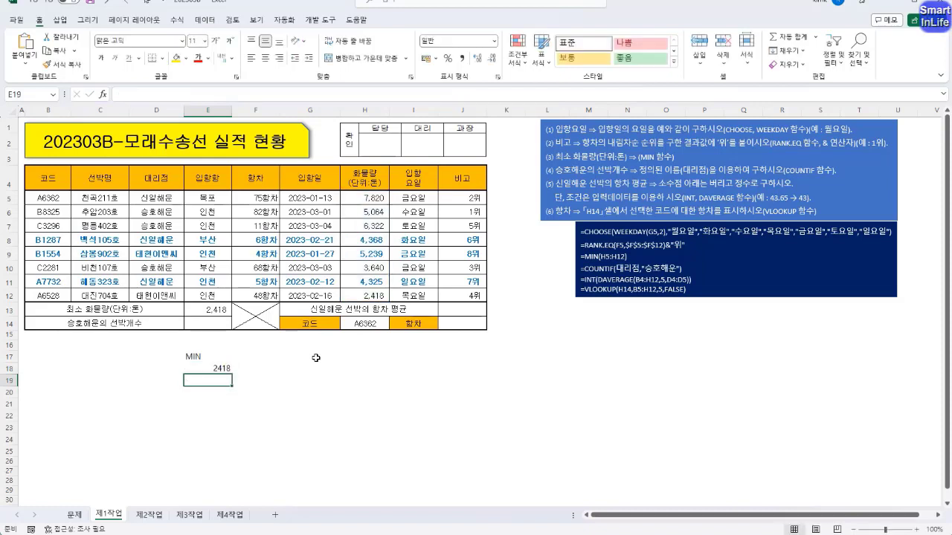
left_click(212, 307)
left_click(218, 368)
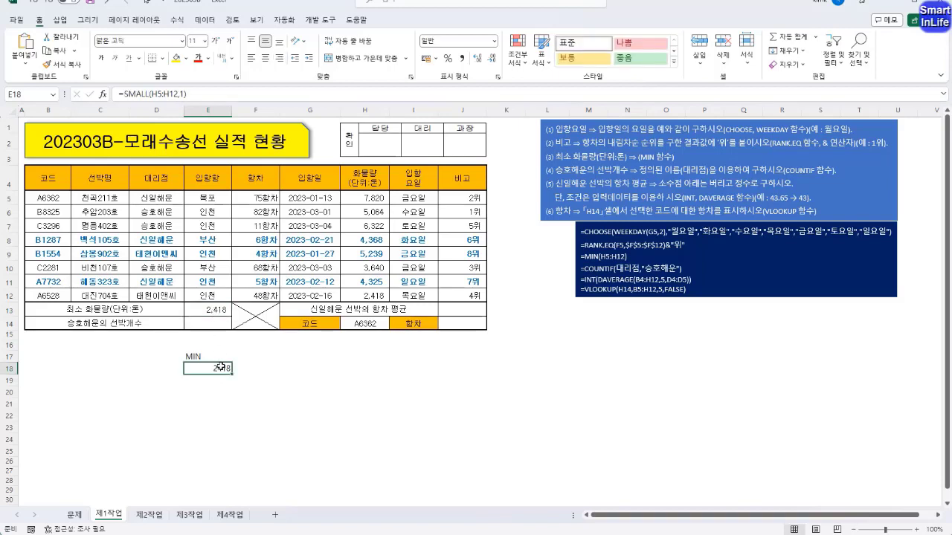
left_click(214, 356)
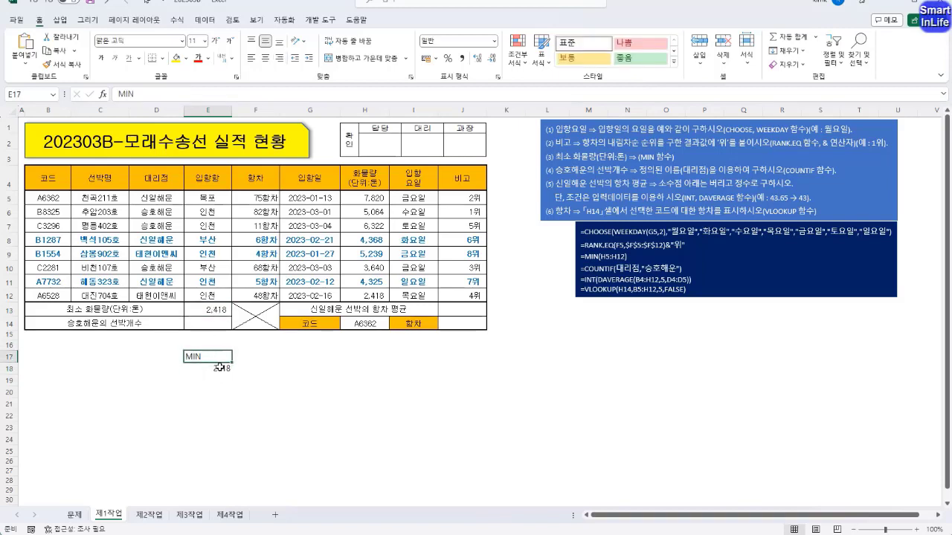
left_click(221, 368)
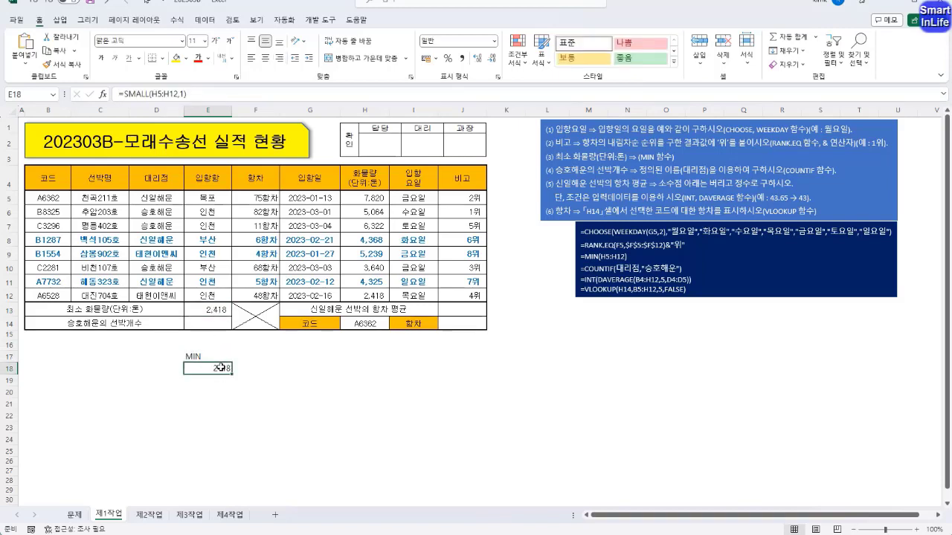
- Count 승호해운's ships in E14 with =COUNTIF(대리점,"승호해운"), using the defined name 대리점 as the range
left_click(211, 324)
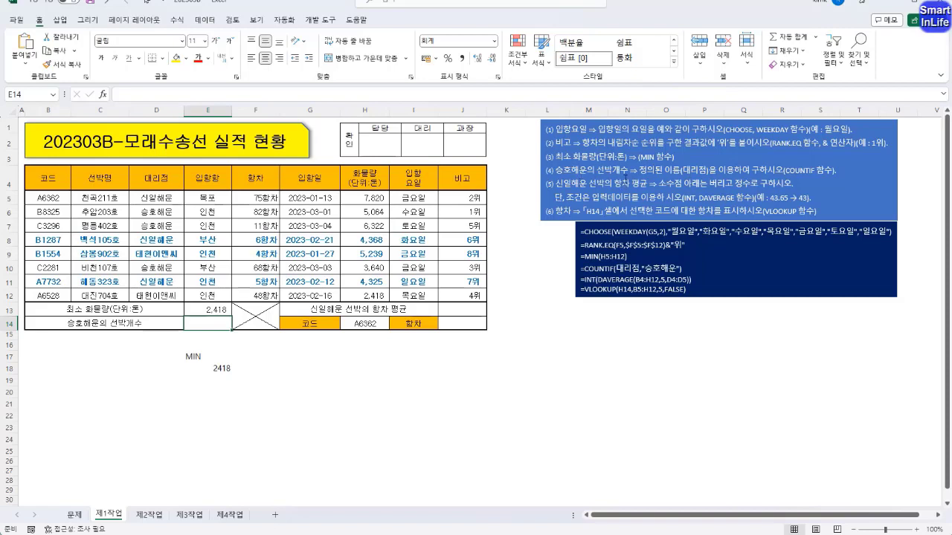
left_click_drag(787, 172, 824, 171)
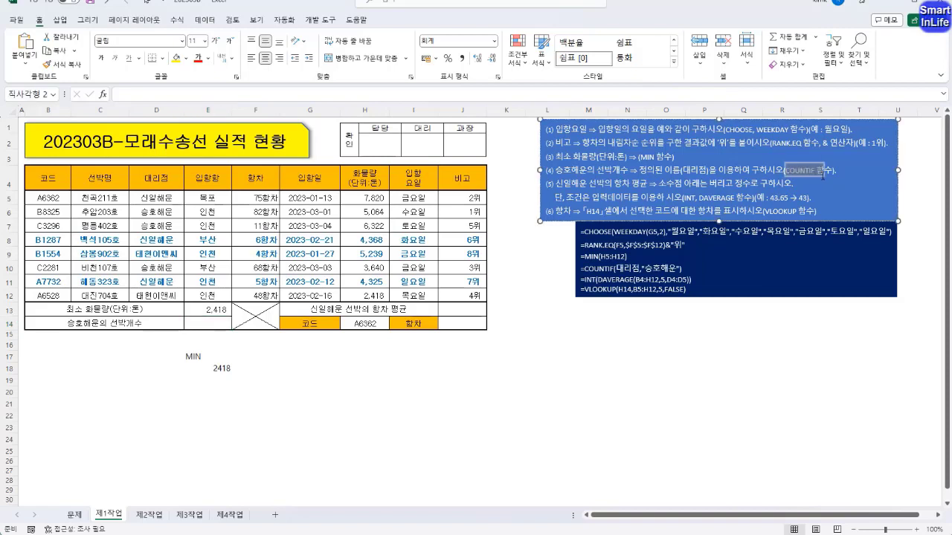
left_click(218, 324)
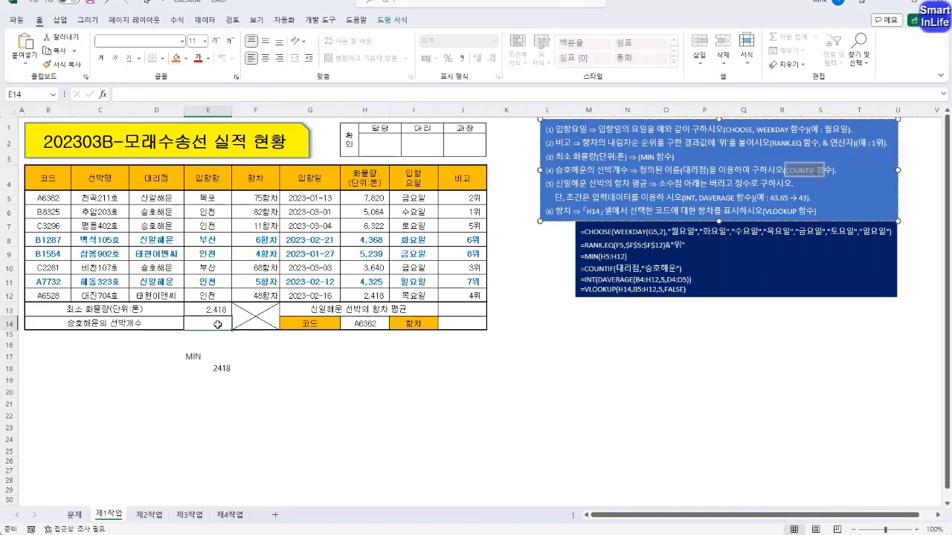
type("=CO")
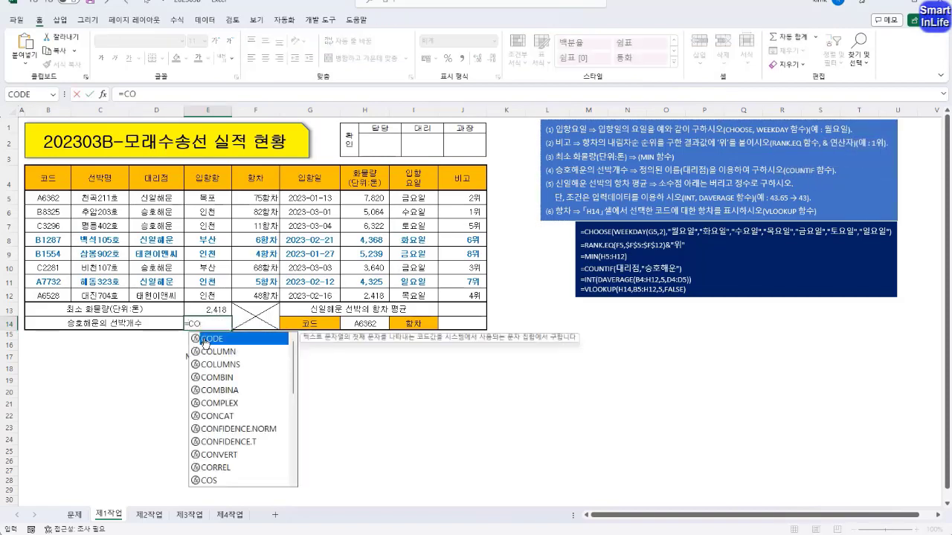
type("UNTIF")
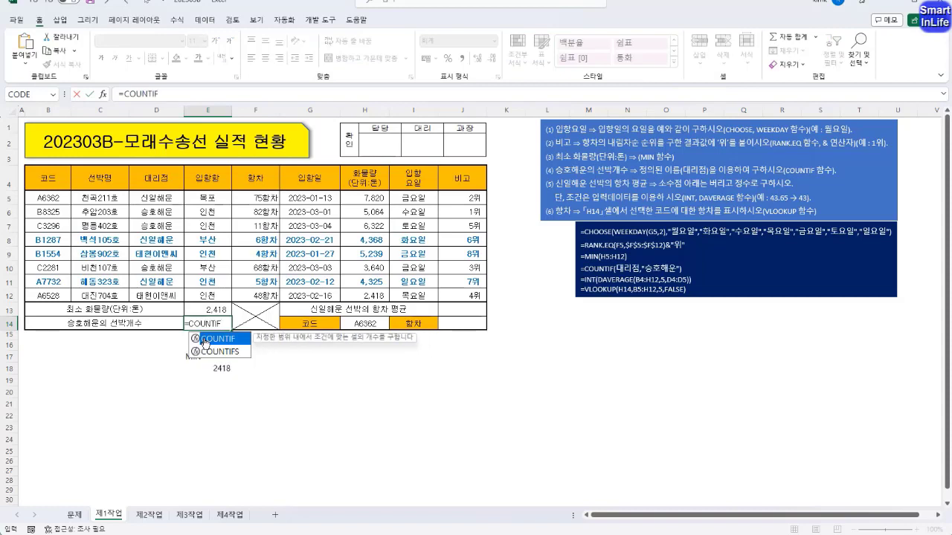
double_click(205, 340)
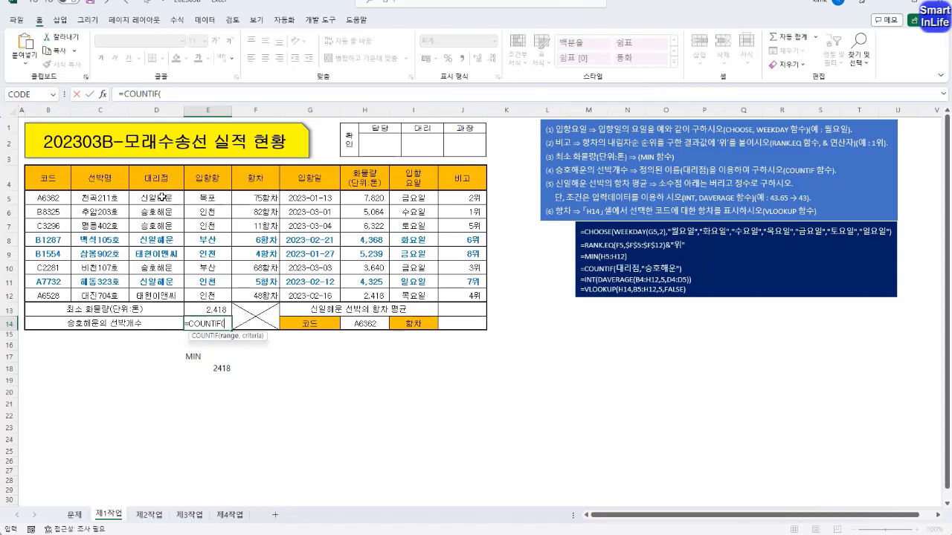
left_click_drag(162, 198, 170, 295)
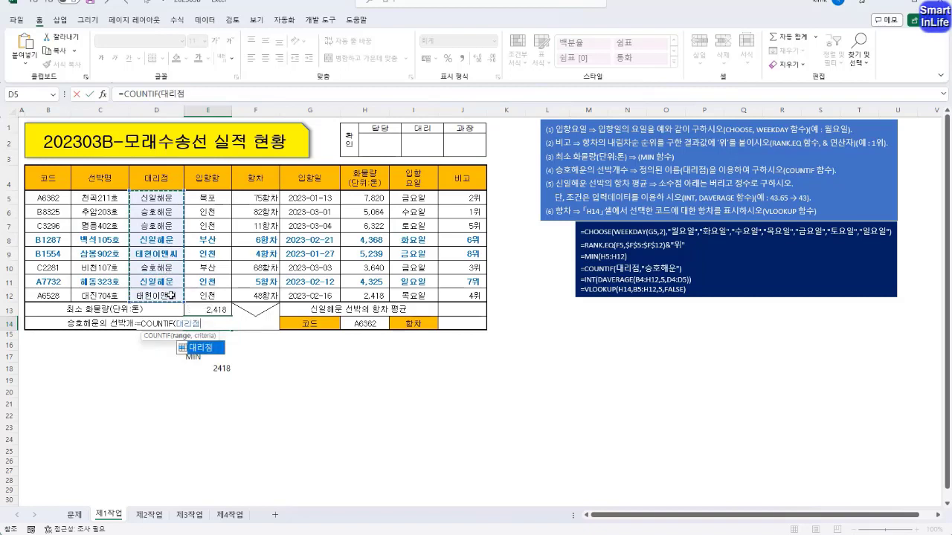
type(",\"승호해운")
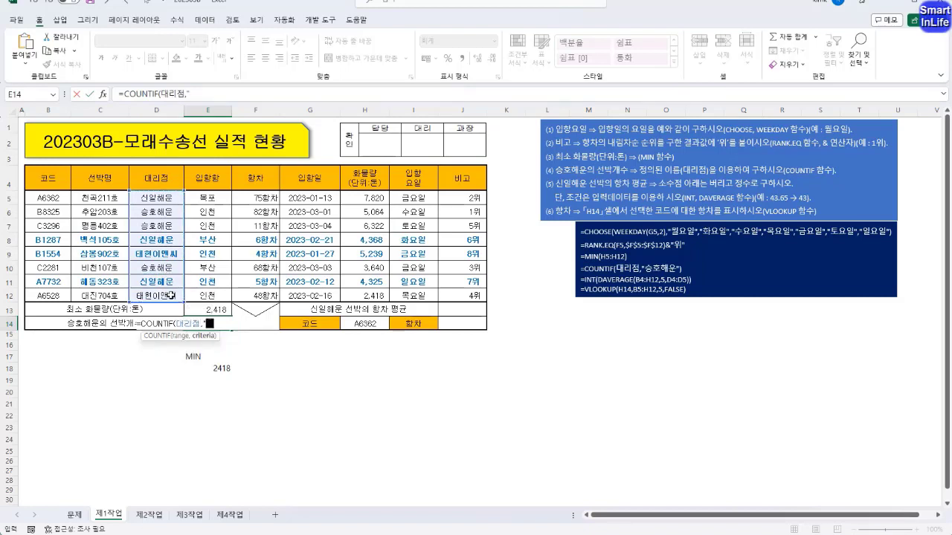
type("\")")
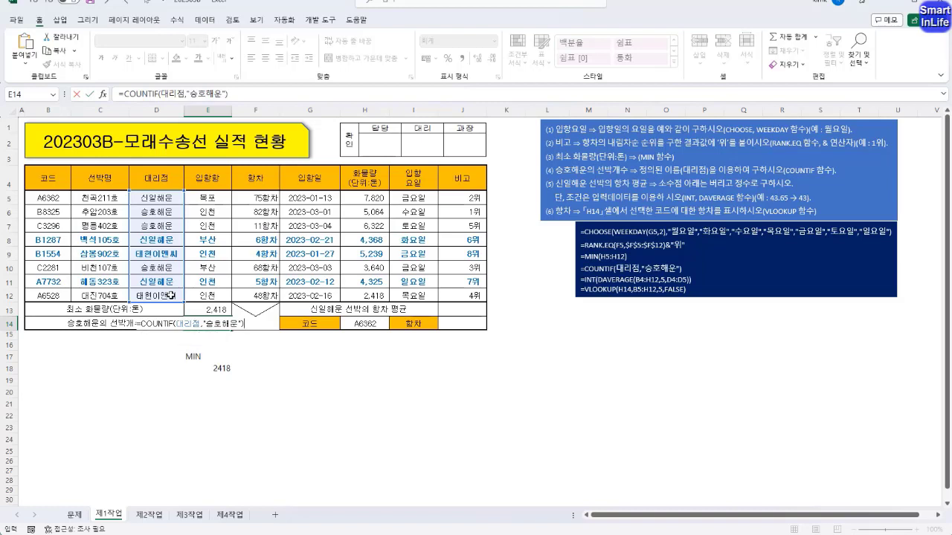
key("Return")
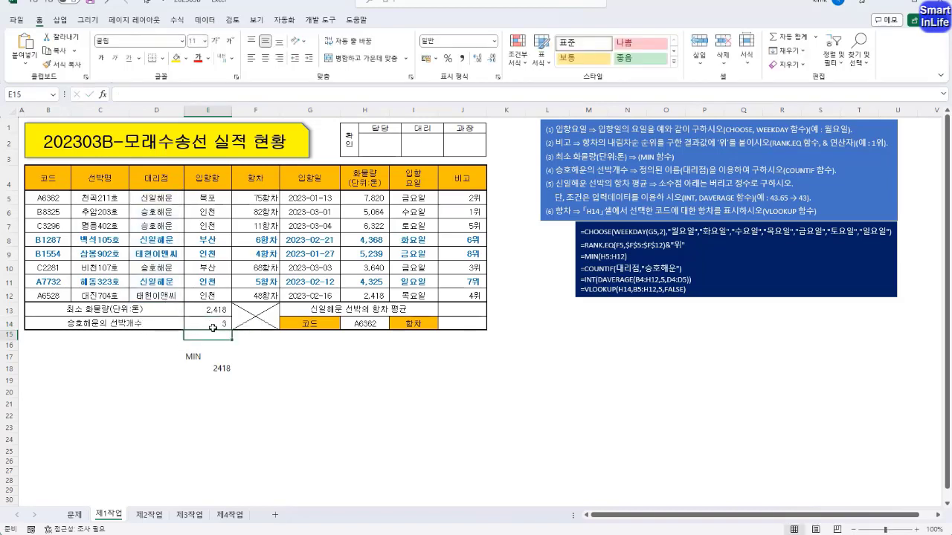
- Copy the 대리점 header and a 승호해운 cell from the table into G17:G18 as a criteria range
left_click(212, 328)
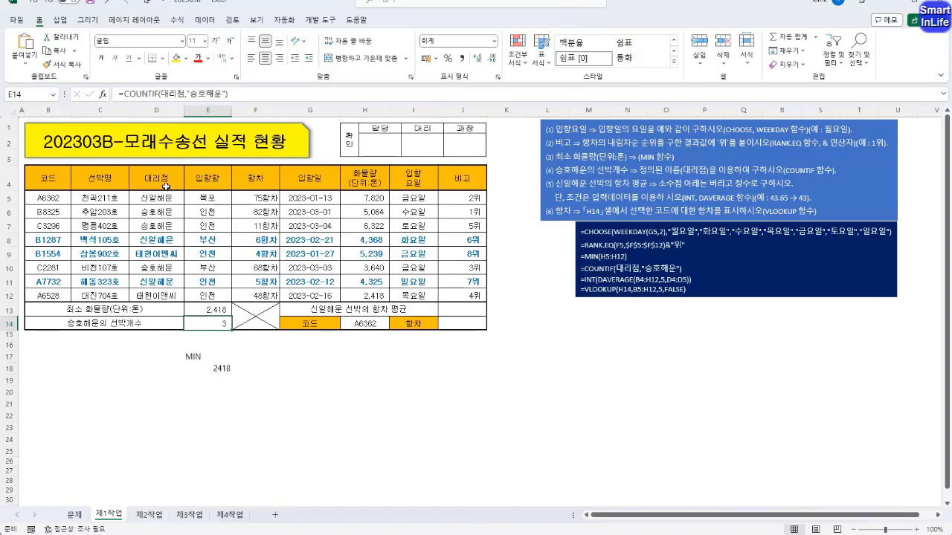
left_click(165, 179)
left_click_drag(165, 179, 166, 197)
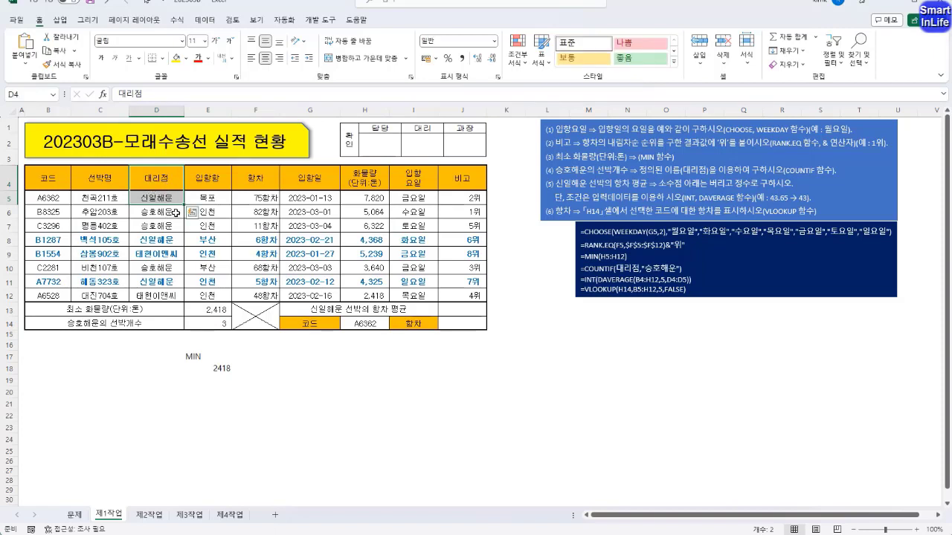
left_click(165, 181)
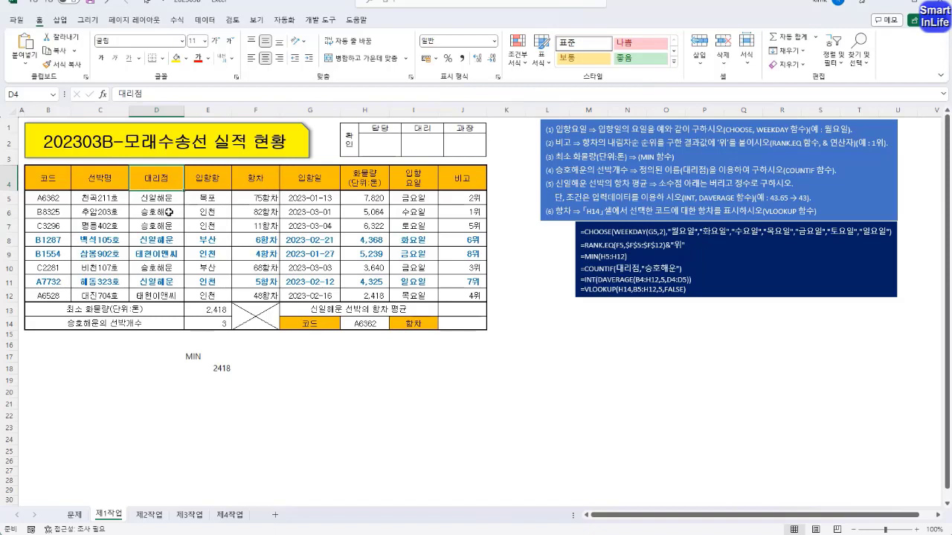
left_click(170, 213)
left_click(165, 180)
left_click(170, 217, "ctrl")
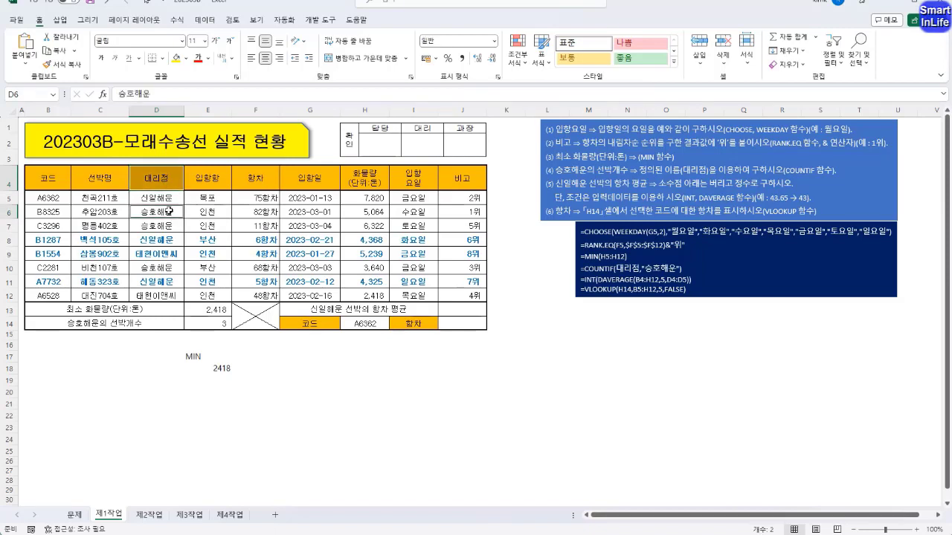
key("ctrl+c")
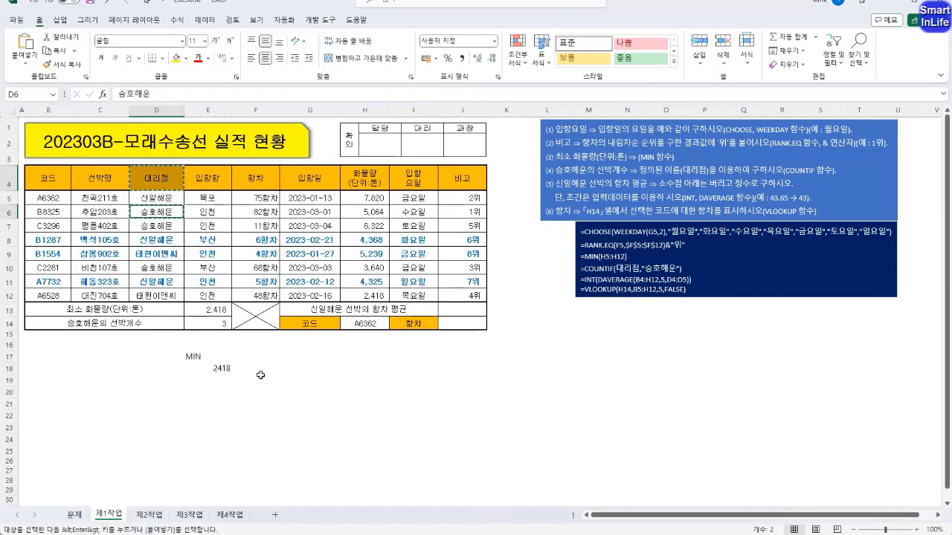
left_click(316, 358)
key("ctrl+v")
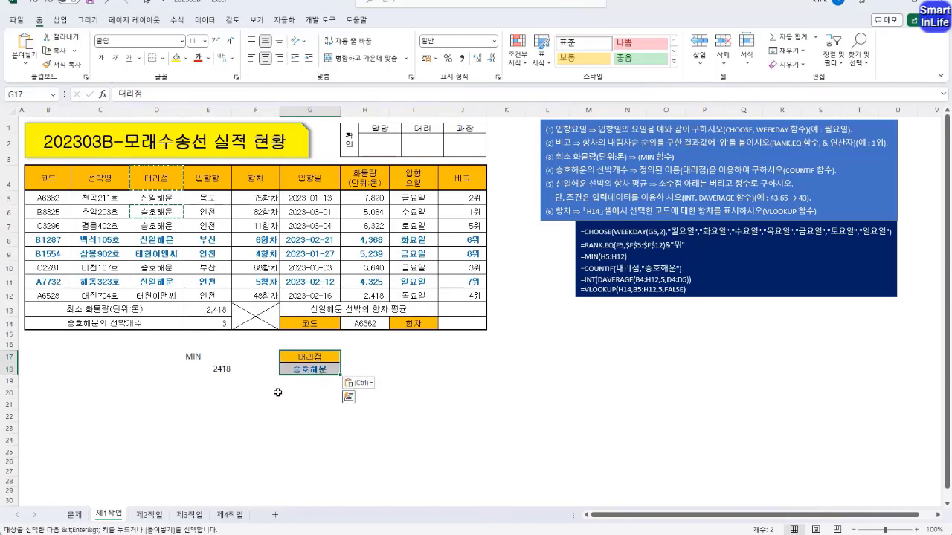
- Count 승호해운's ships in E19 with =DCOUNTA(B4:J12,E4,G17:G18) as an alternative to COUNTIF and check the entered formula
left_click(225, 381)
type("=DCOUNT")
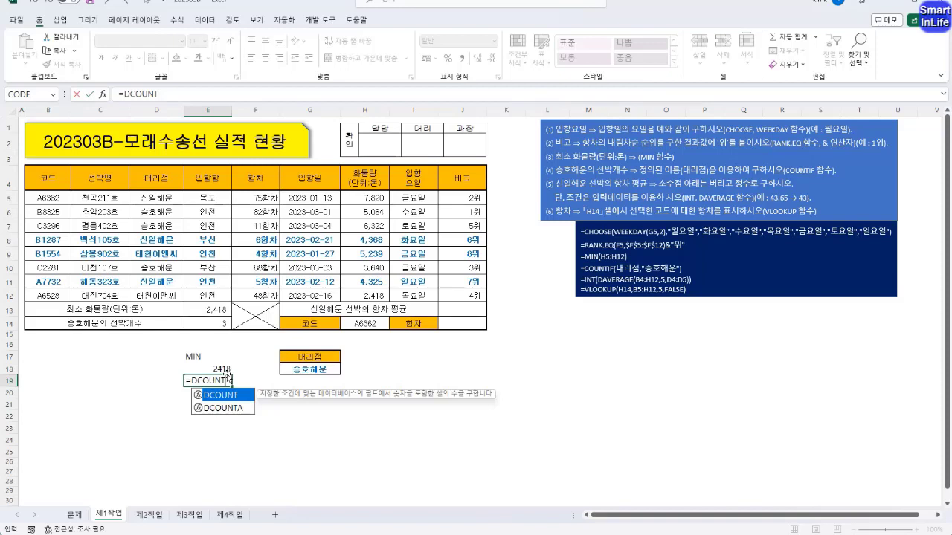
type("A(")
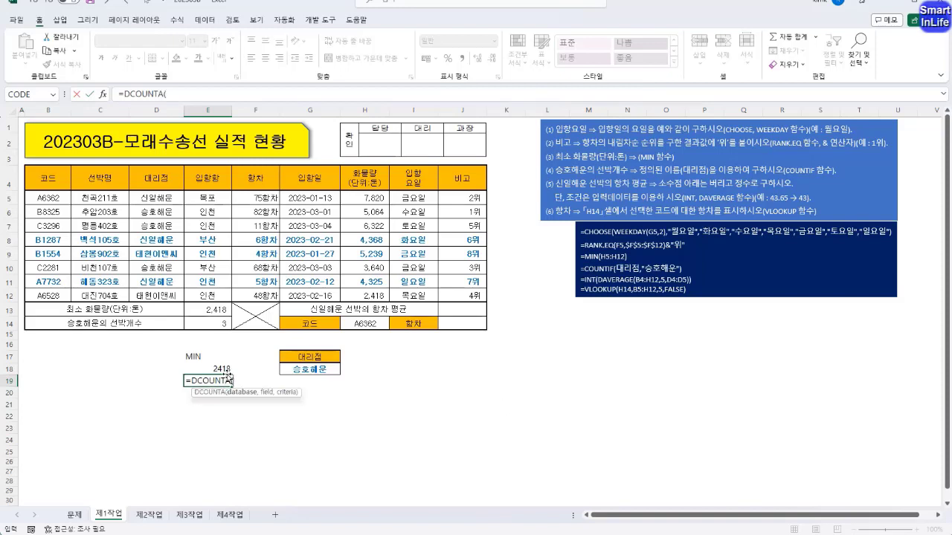
left_click_drag(48, 178, 459, 295)
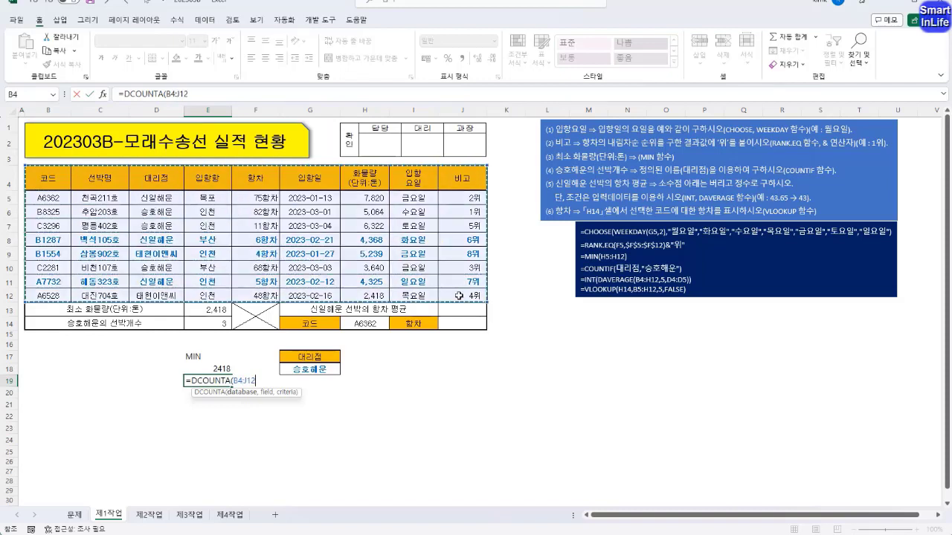
type(",")
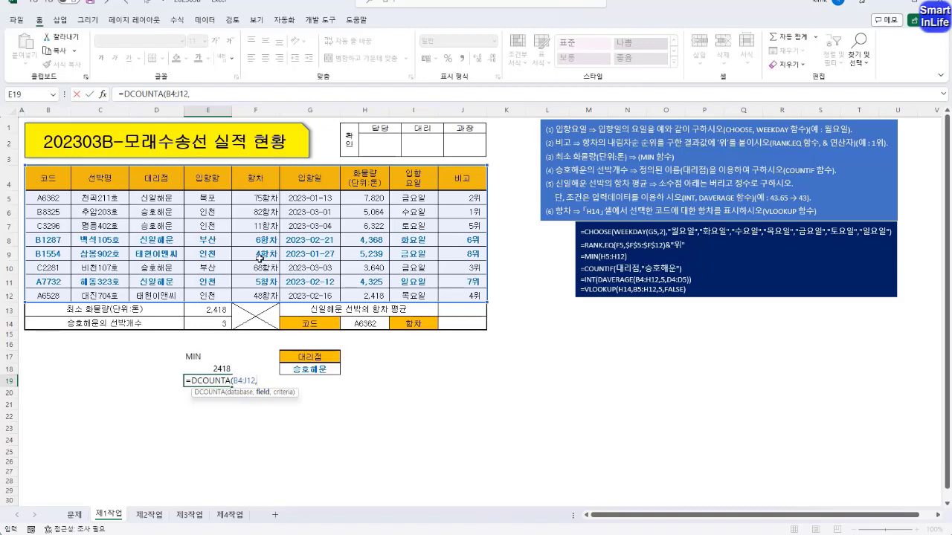
left_click(216, 178)
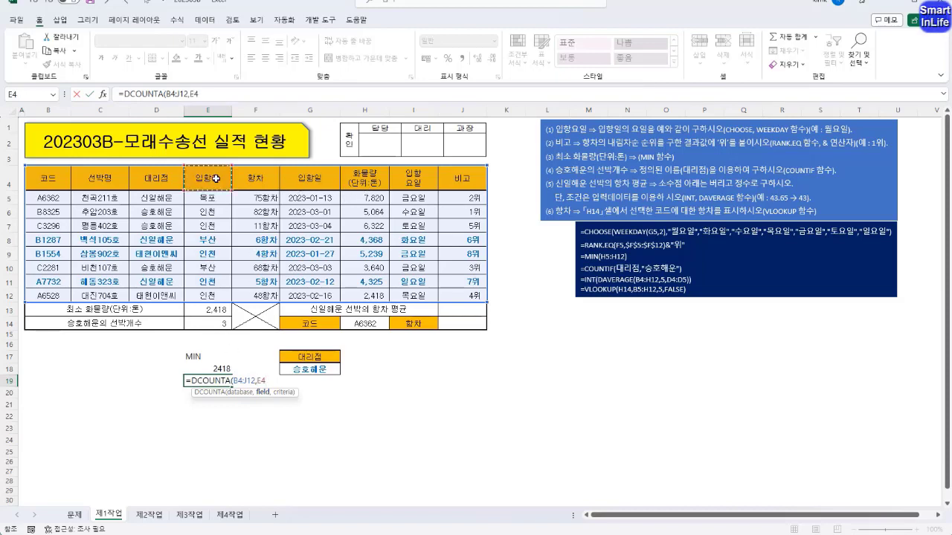
type(",")
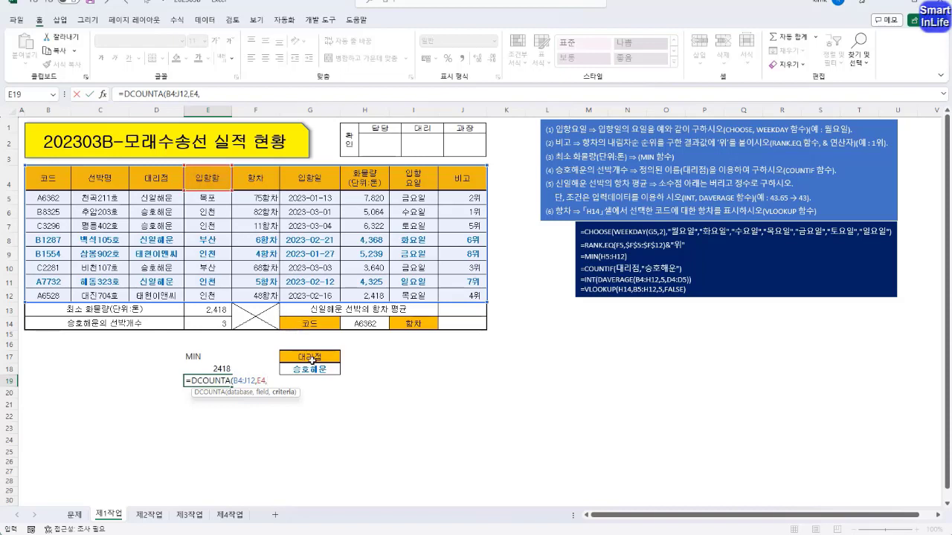
left_click_drag(311, 358, 314, 369)
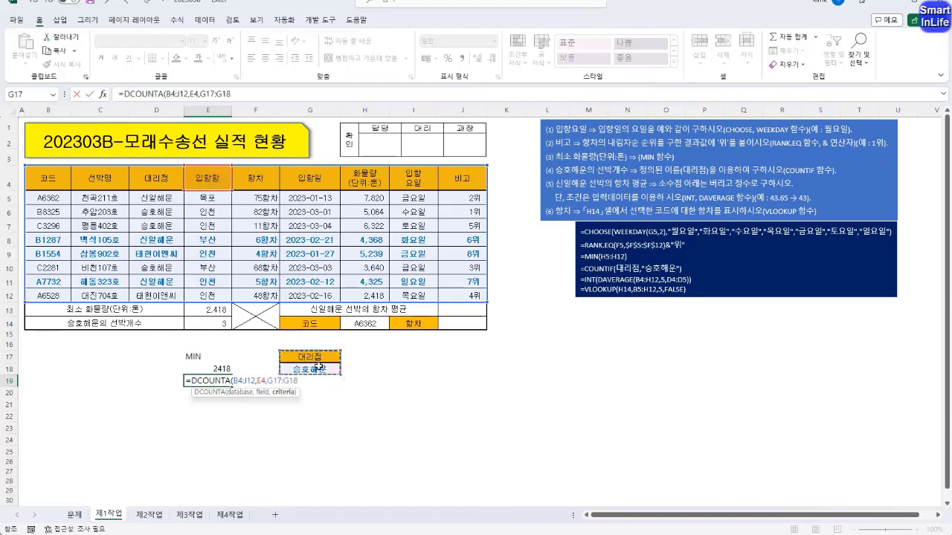
type(")")
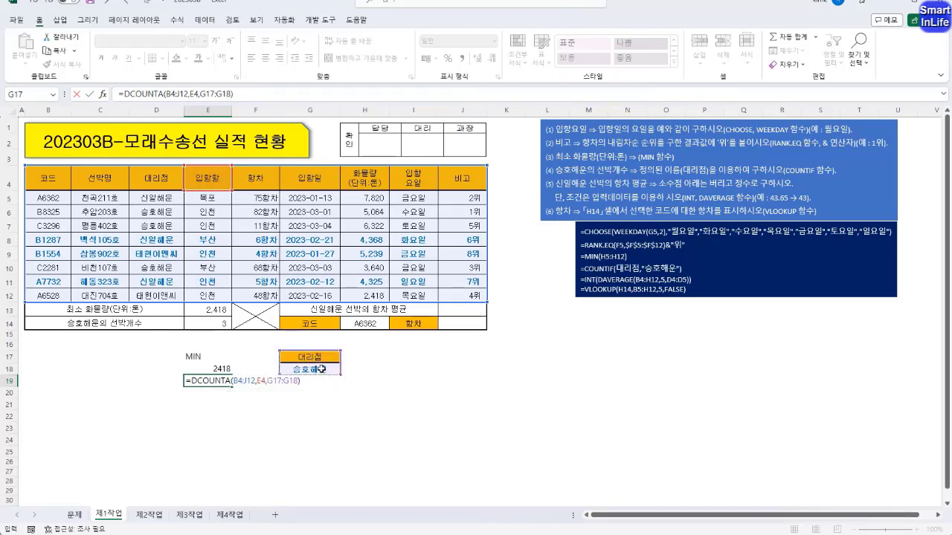
key("Return")
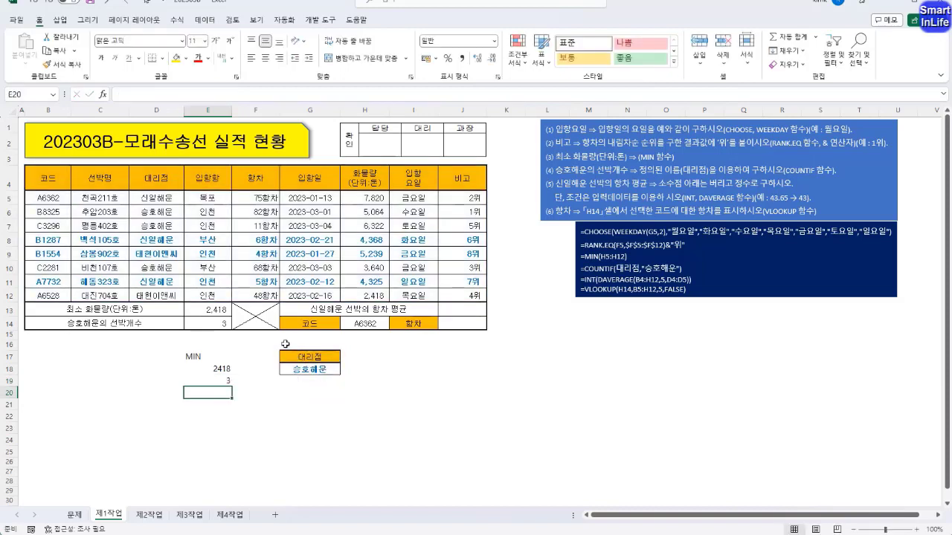
left_click(230, 379)
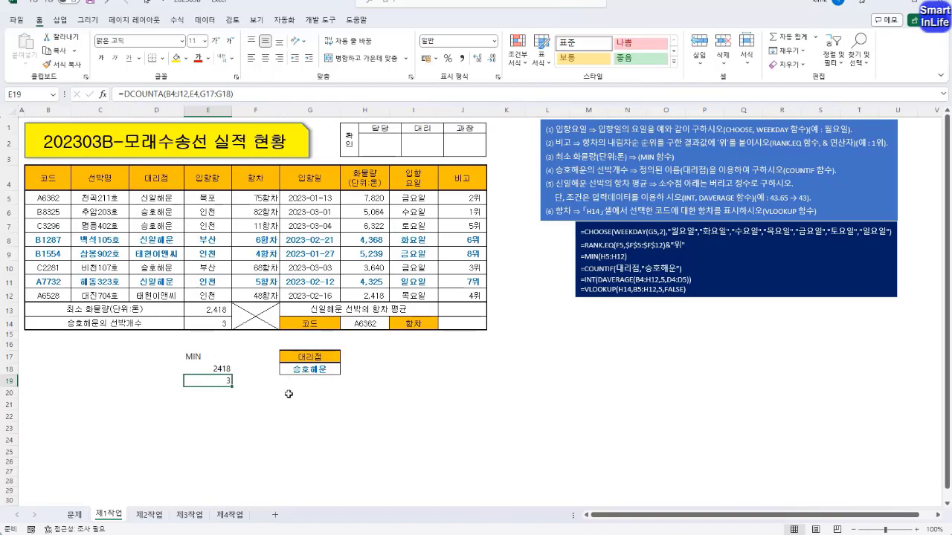
- Calculate the 신일해운 선박의 항차 평균 in J13 with =DAVERAGE(B4:J12,F4,D4:D5), using the table's own cells as criteria
left_click(464, 308)
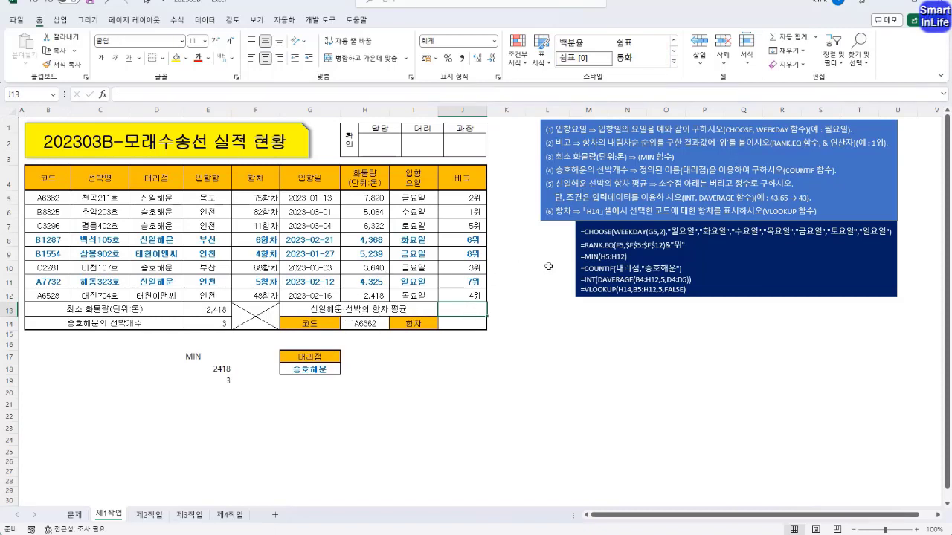
left_click_drag(644, 199, 720, 203)
left_click(718, 199)
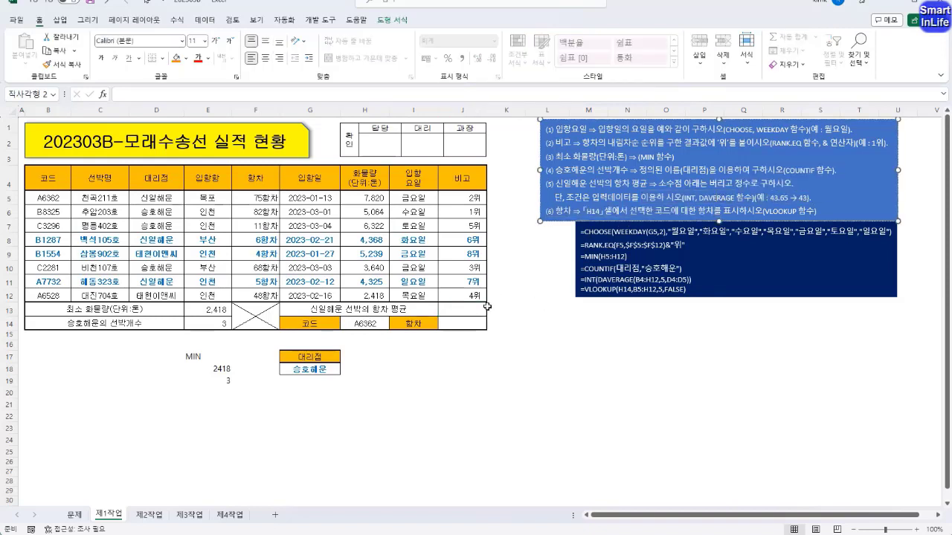
left_click(469, 322)
key("Up")
type("=D")
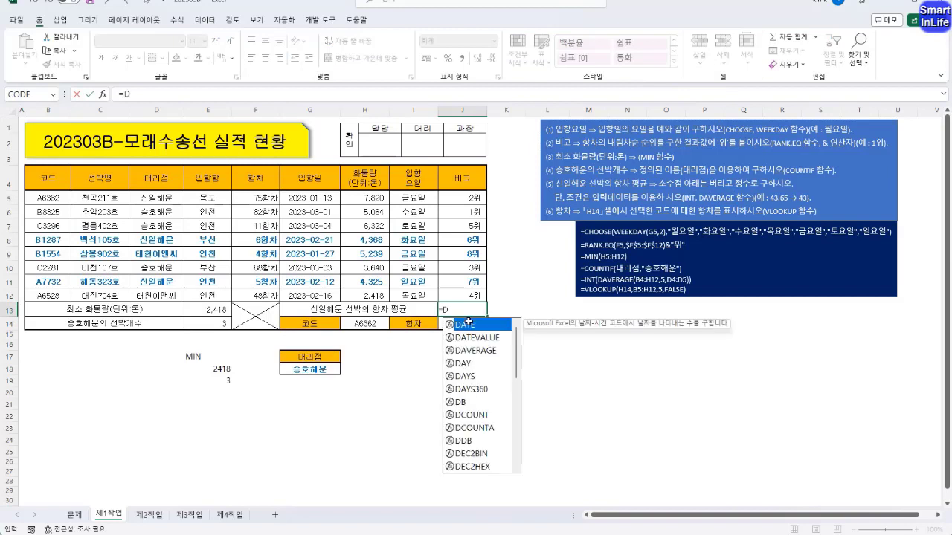
type("AV")
key("Tab")
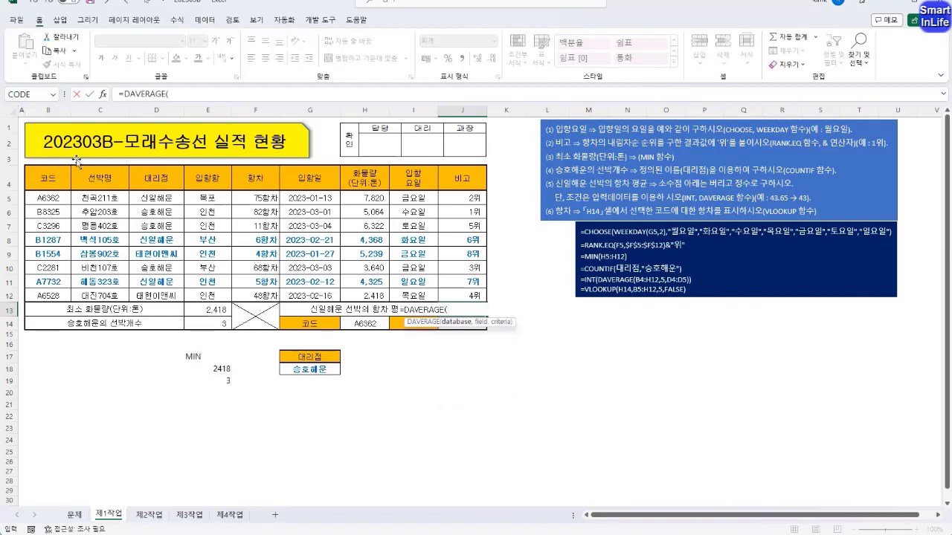
left_click_drag(47, 180, 449, 295)
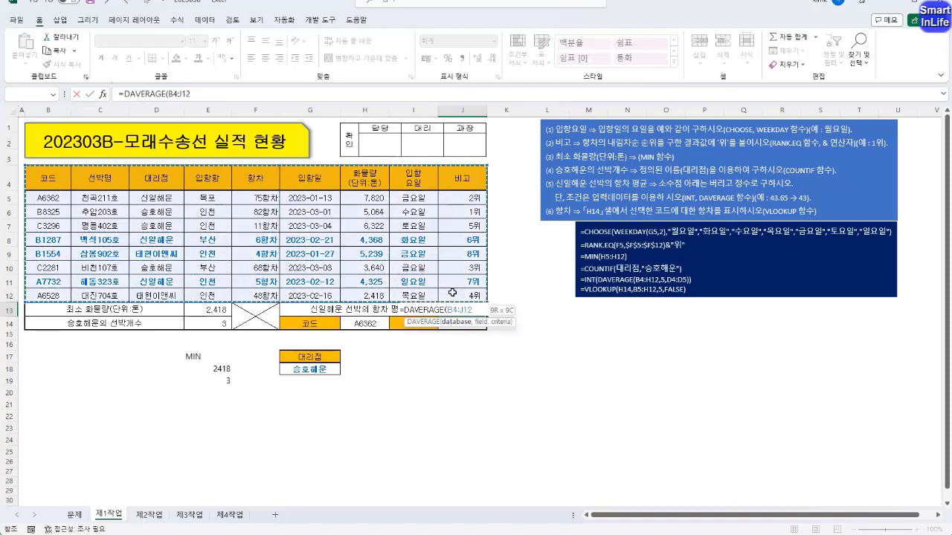
type(",")
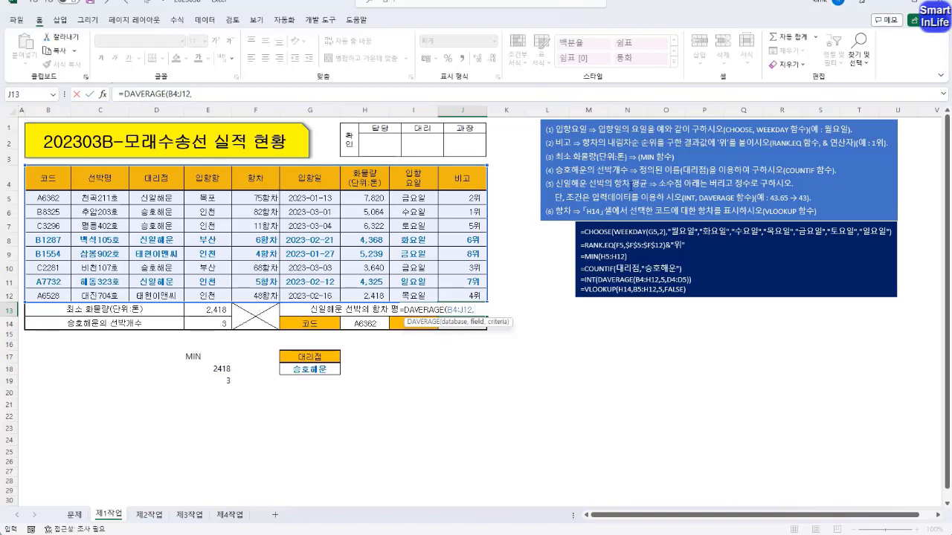
left_click(260, 178)
type(",")
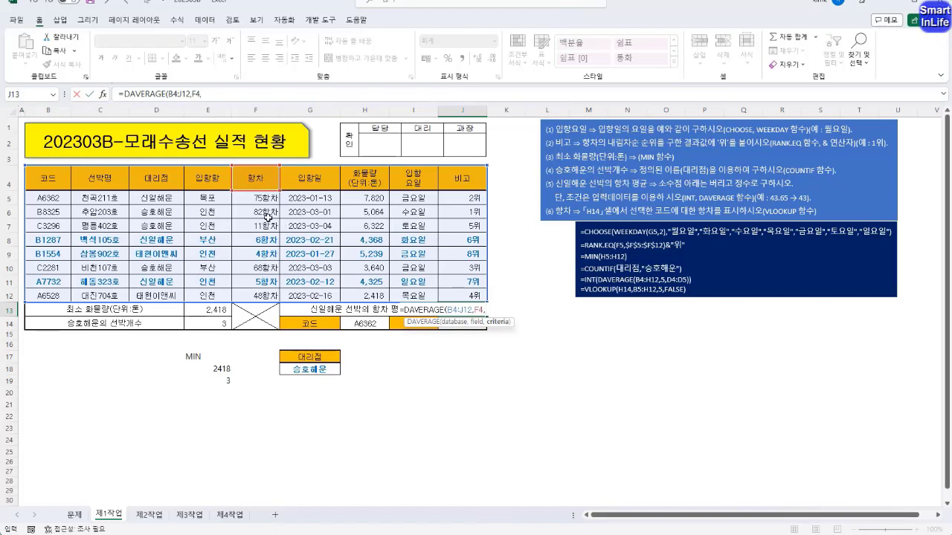
left_click_drag(172, 176, 176, 199)
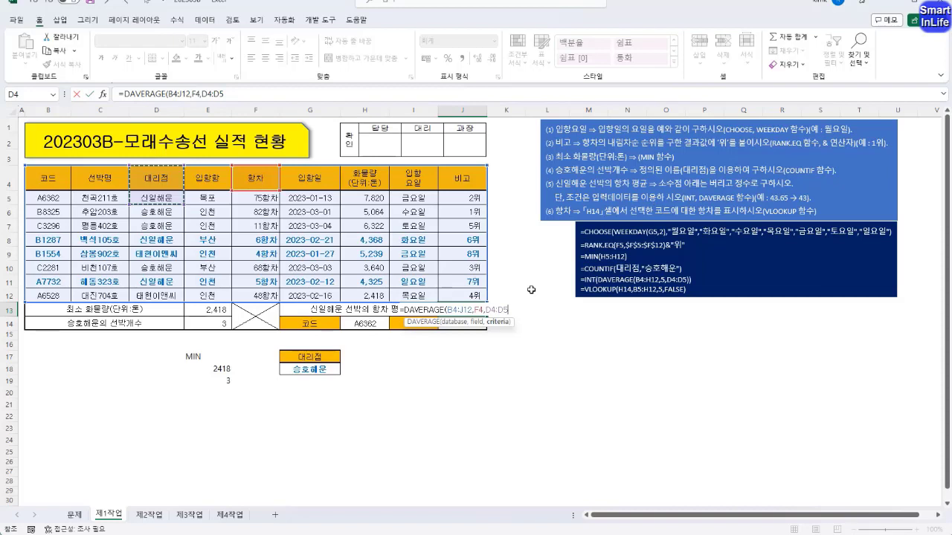
key("Return")
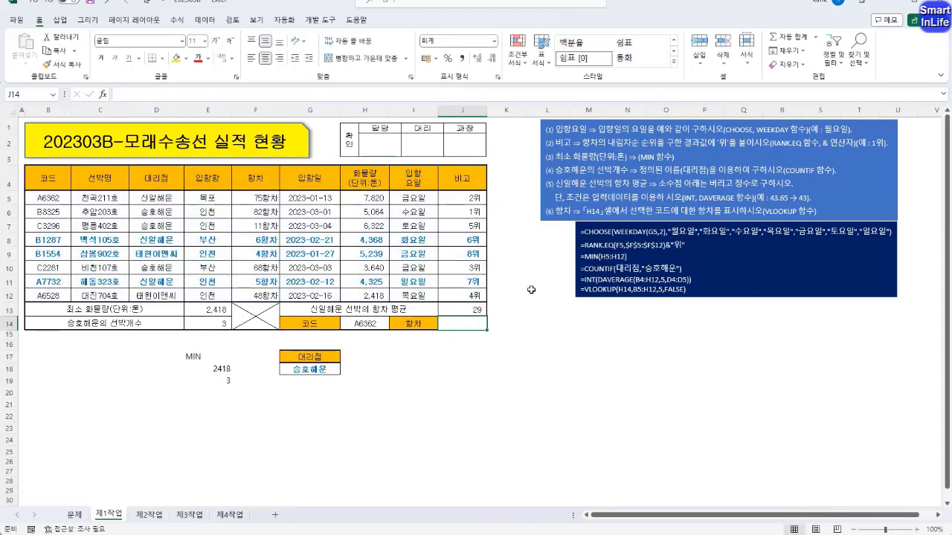
- Wrap the J13 average in INT to drop the decimals, giving =INT(DAVERAGE(B4:J12,F4,D4:D5)), and check the formula
left_click(479, 310)
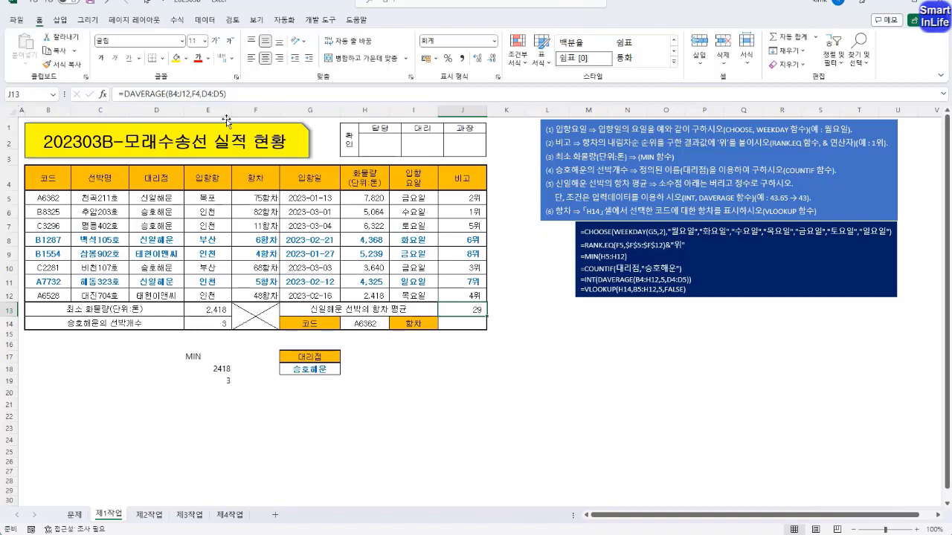
left_click(123, 95)
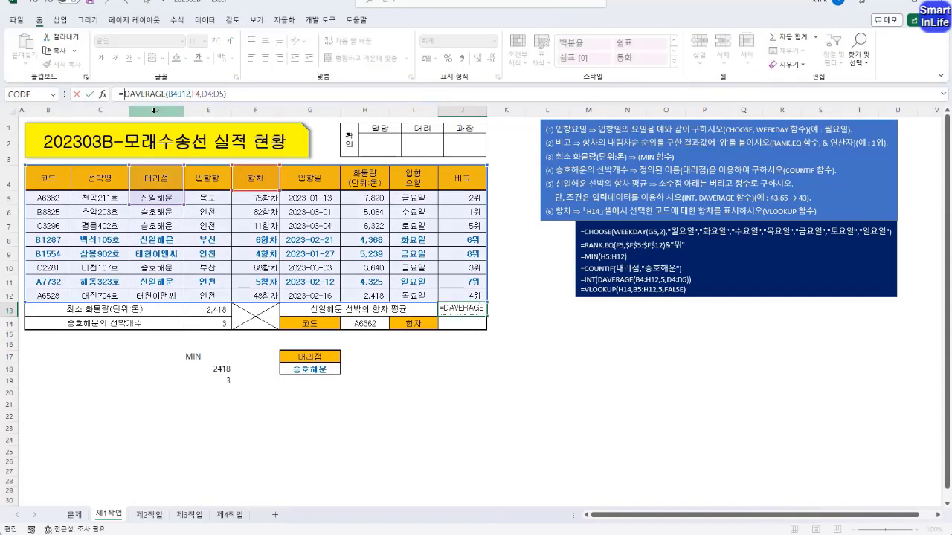
type("INT(")
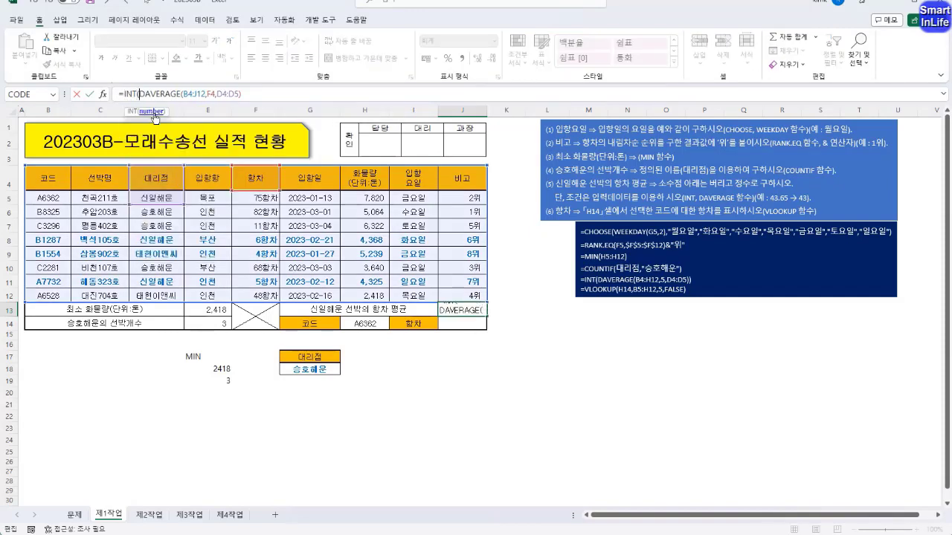
left_click(155, 111)
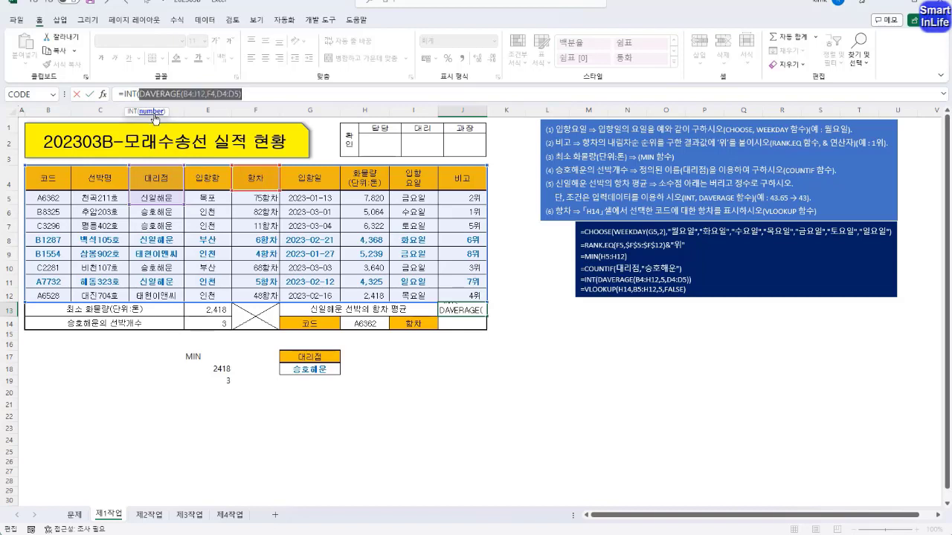
left_click(267, 95)
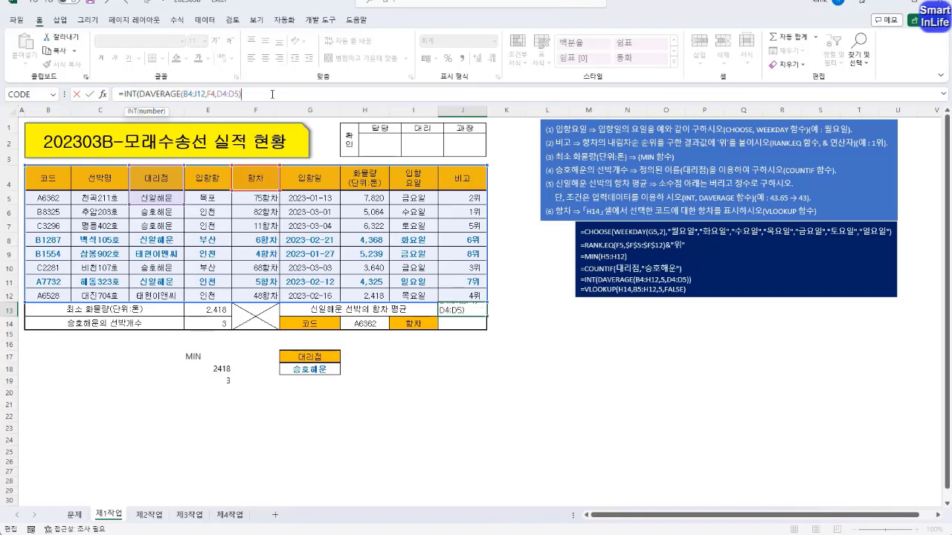
type(")")
key("Return")
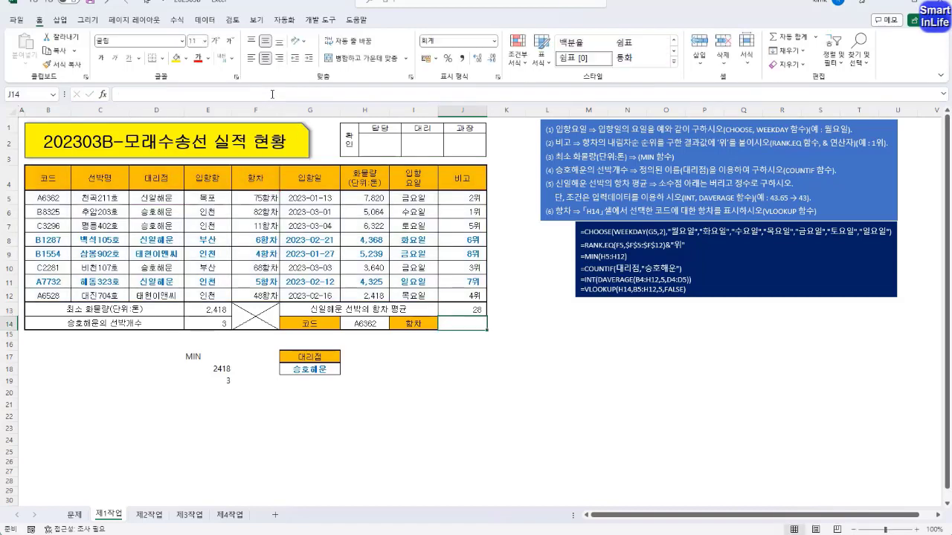
left_click(469, 307)
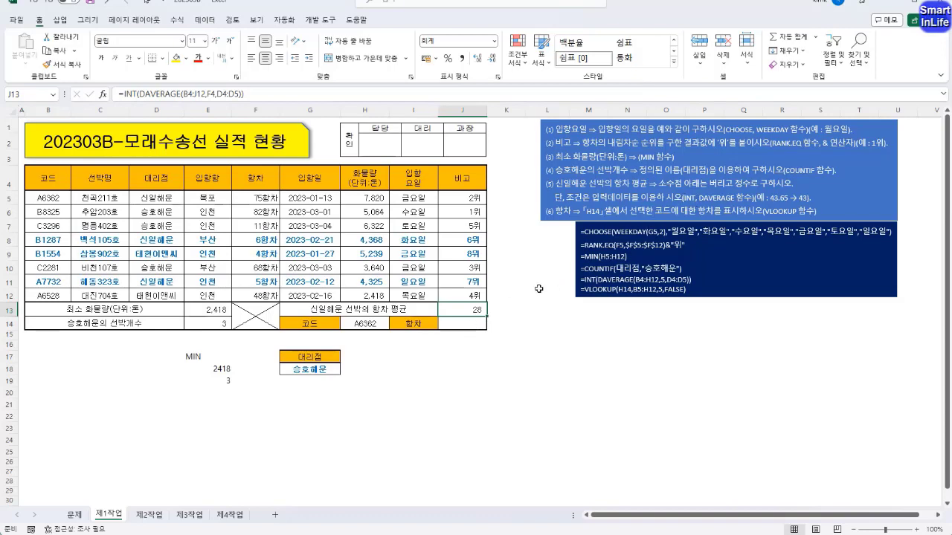
- Look up the 항차 for the code in H14 by entering =VLOOKUP(H14,B5:J12,5,FALSE) in J14, and check the entered formula
left_click(478, 321)
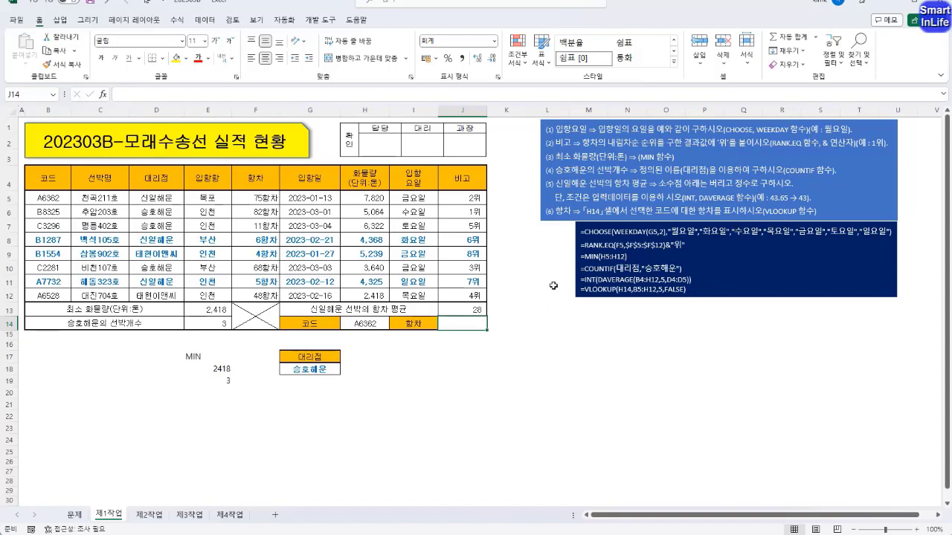
type("=")
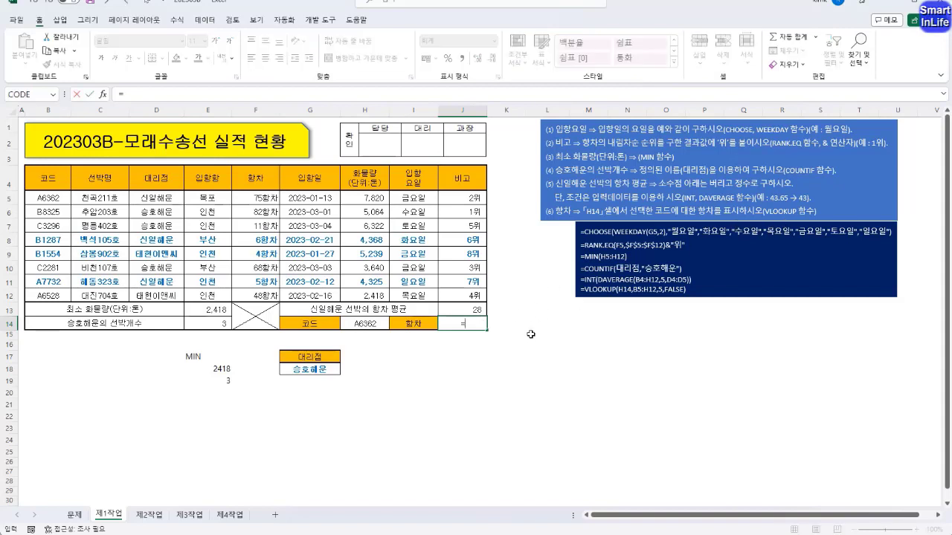
type("VLOOKUP(")
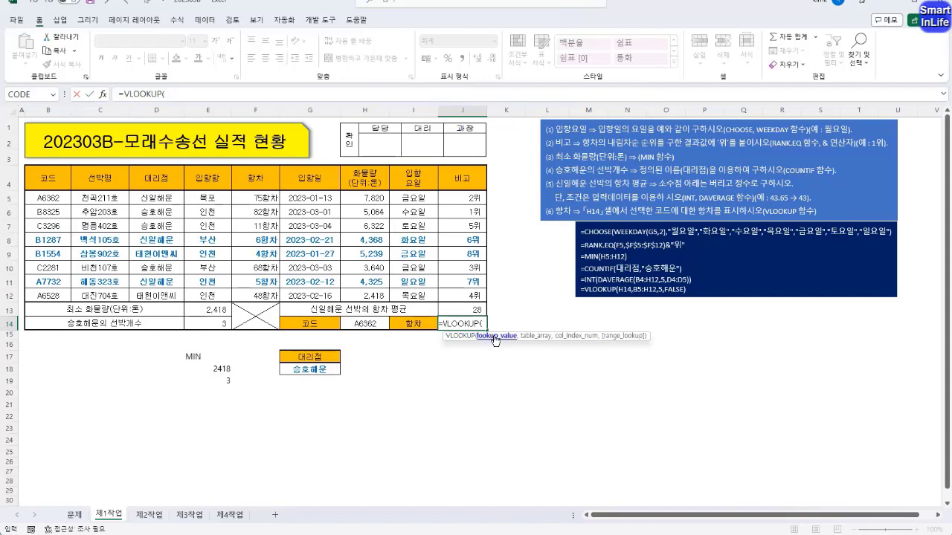
left_click(374, 325)
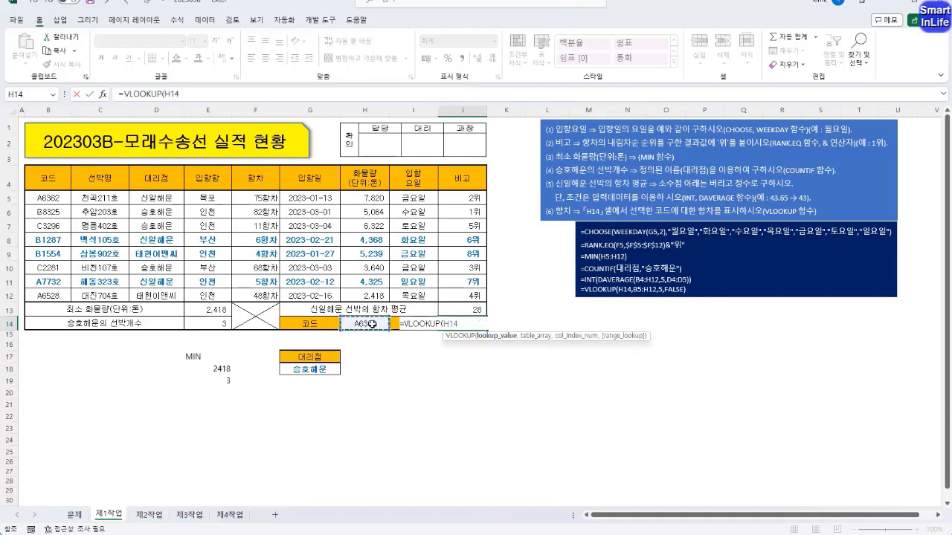
type(",")
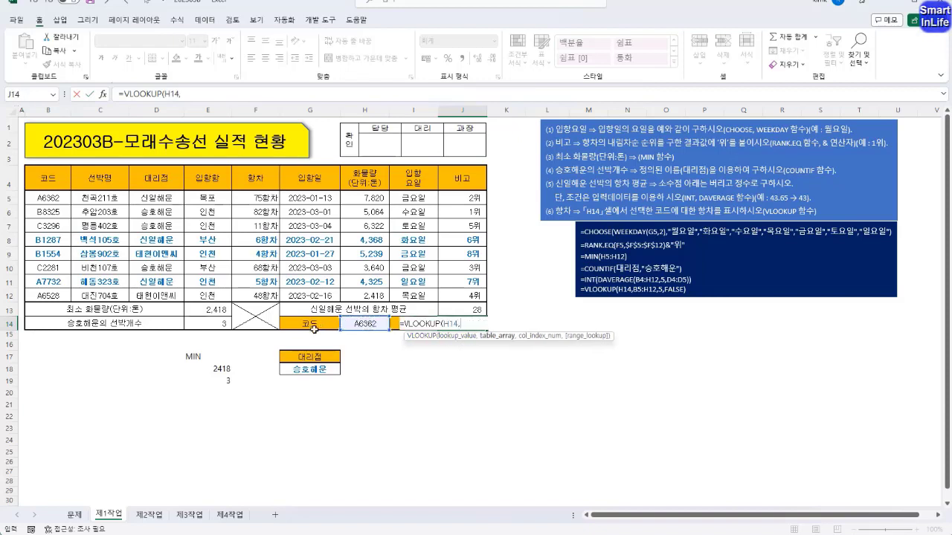
left_click_drag(41, 195, 469, 299)
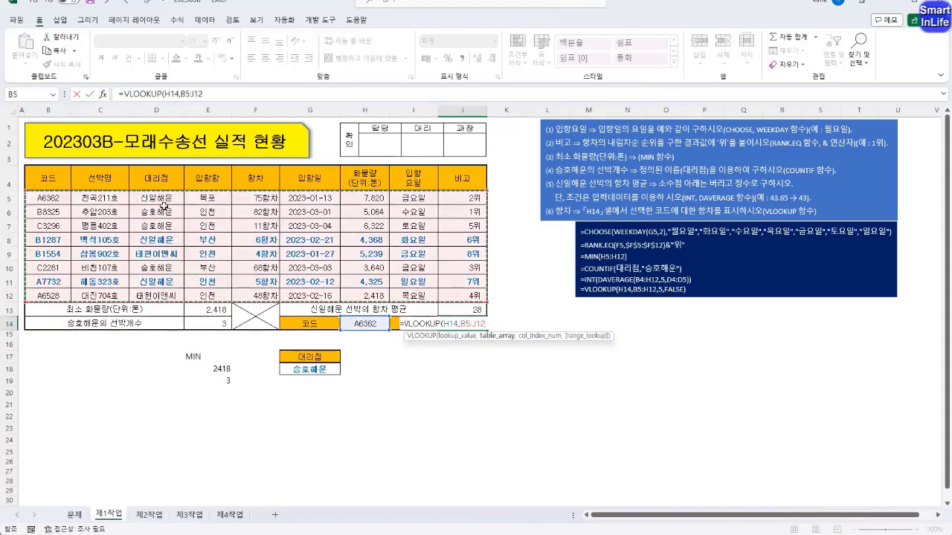
type(",5")
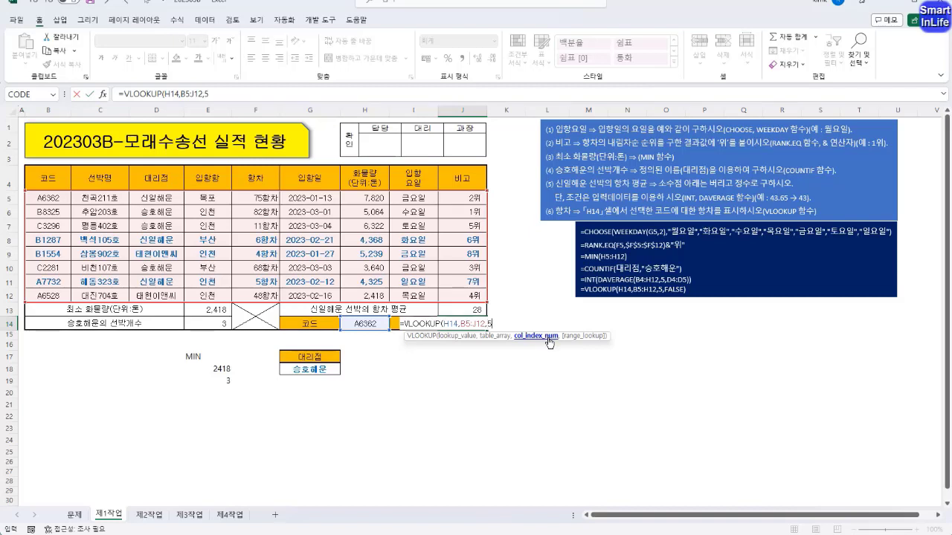
type(",")
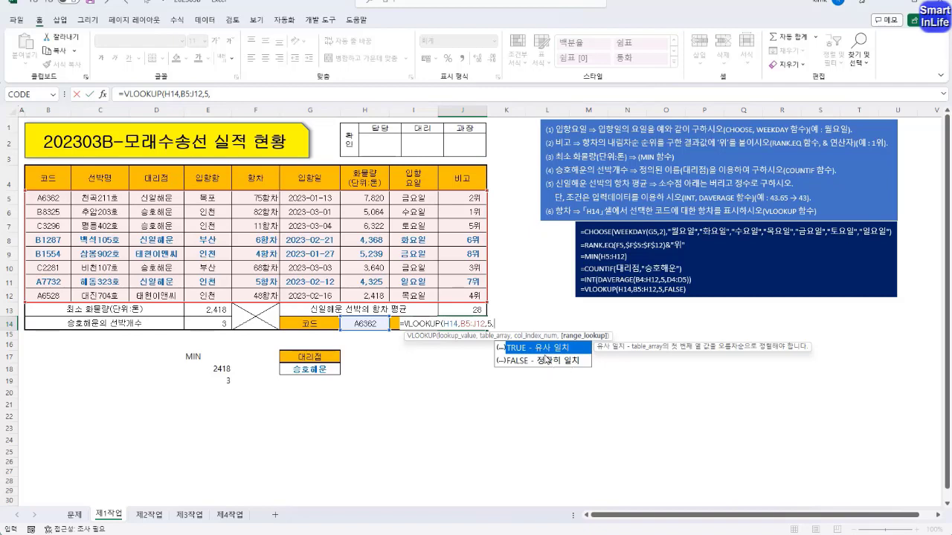
left_click(540, 363)
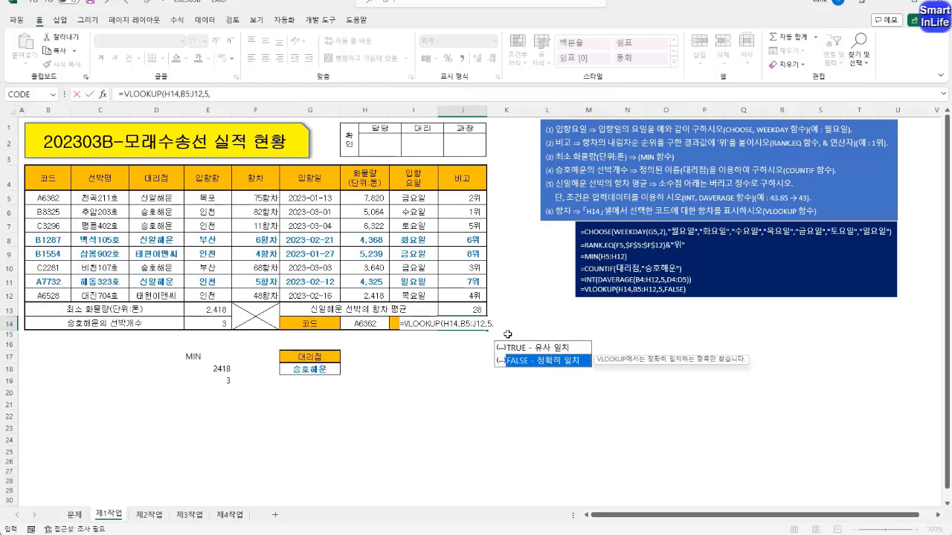
double_click(541, 365)
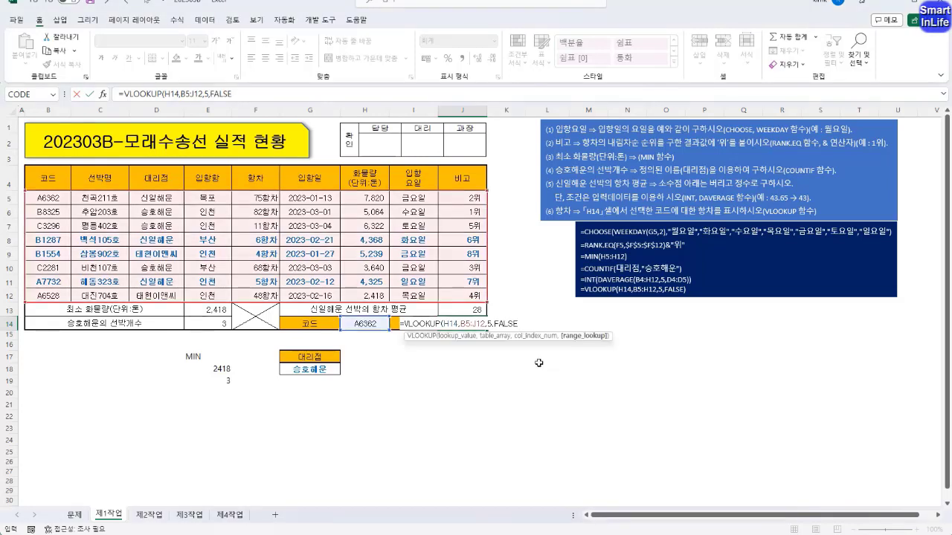
key("Return")
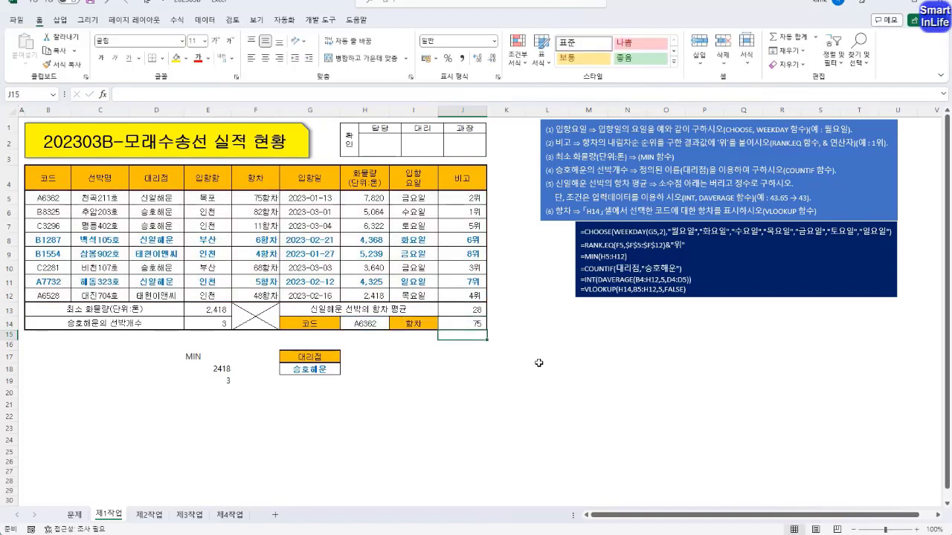
key("Up")
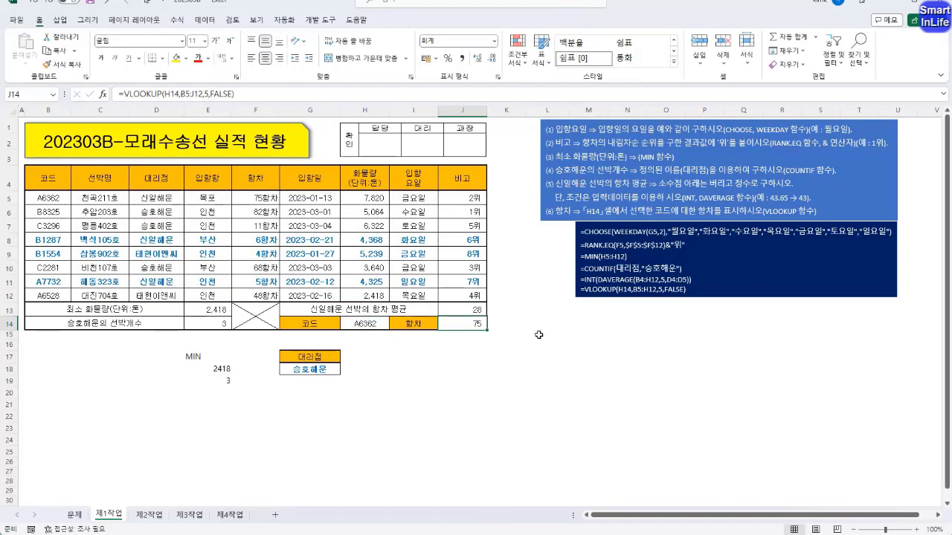
key("Down")
left_click(476, 322)
left_click(475, 357)
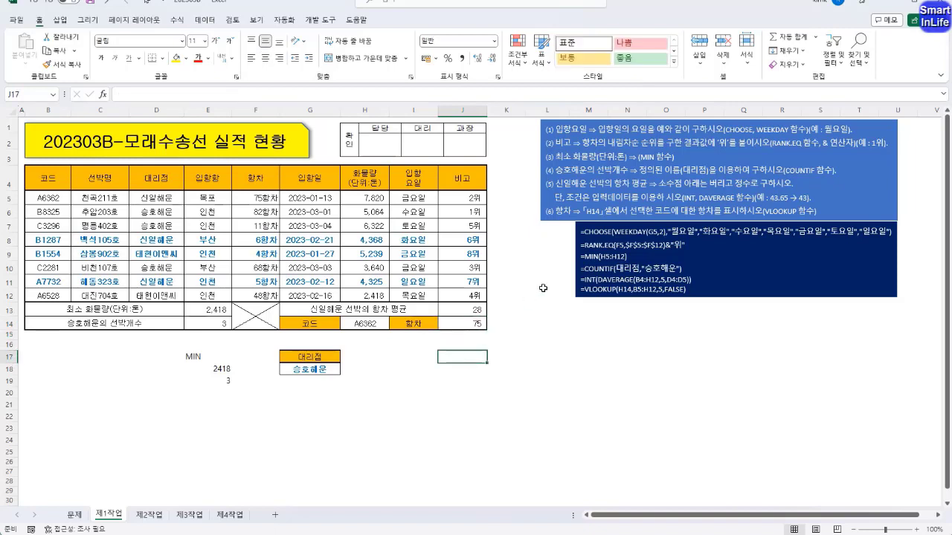
- Review the alternative formulas for the minimum cargo in E18 and the 승호해운 ship count in E19
left_click(509, 346)
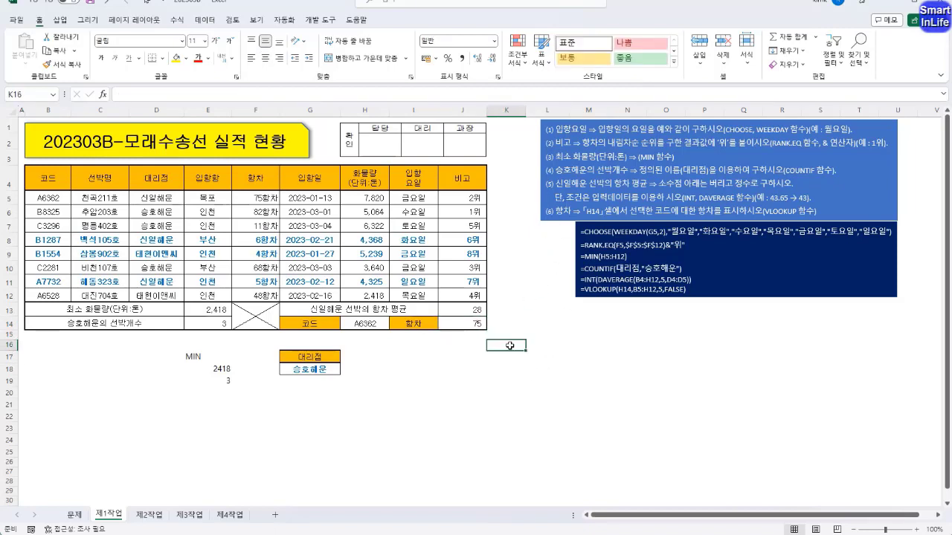
left_click(212, 368)
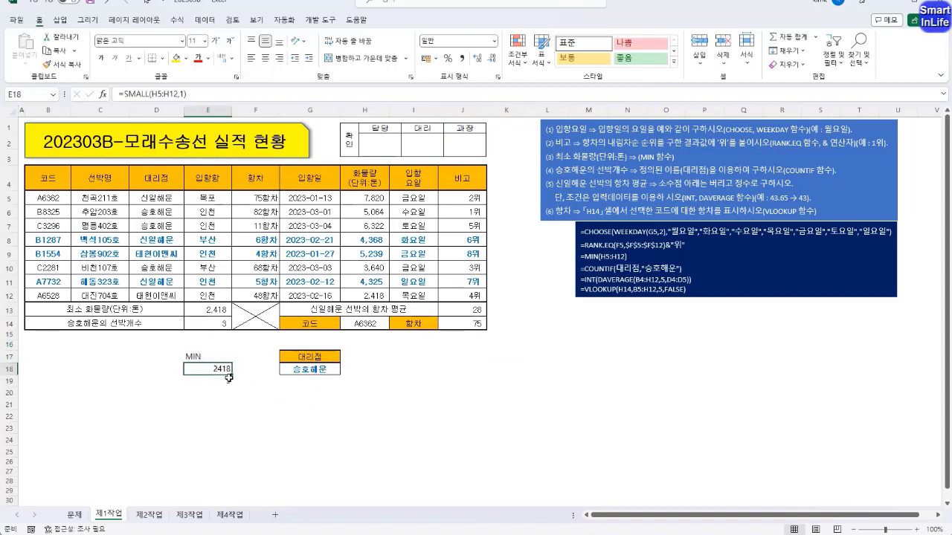
left_click(217, 380)
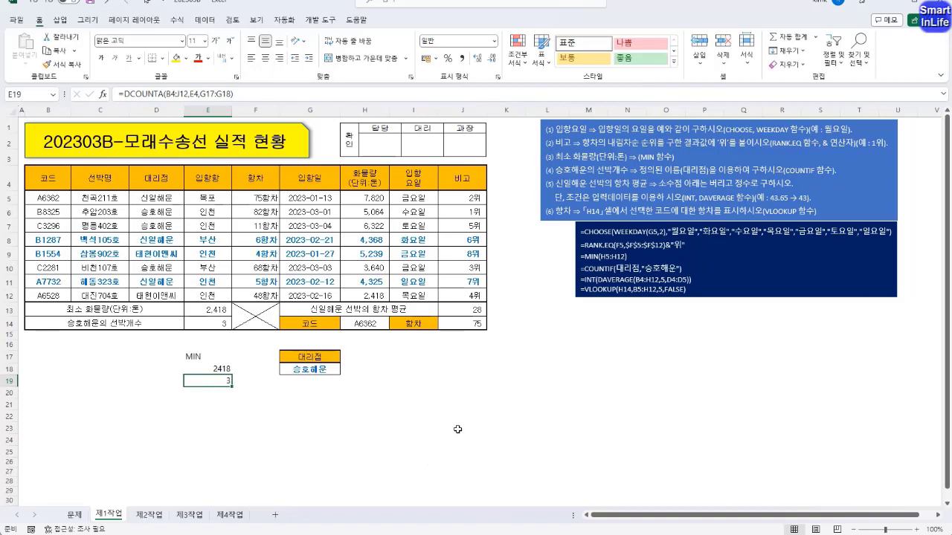
left_click(462, 379)
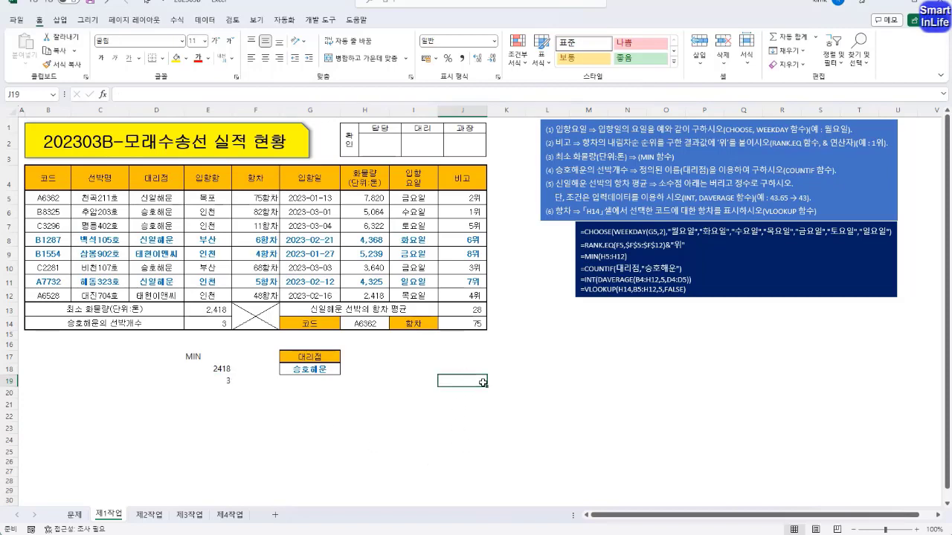